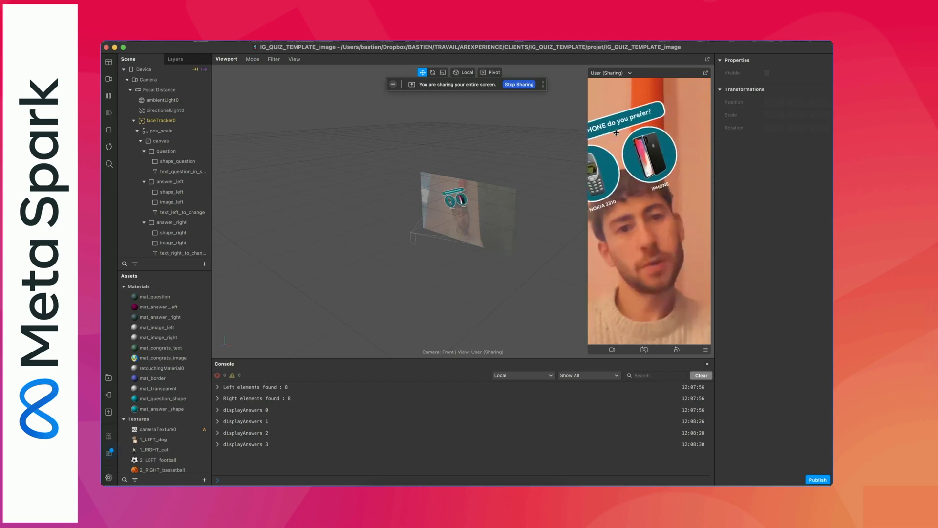
Simulate the quiz filter on an iPhone SE (2022) and select the question group
{"action": "left_click", "coordinate": [706, 349]}
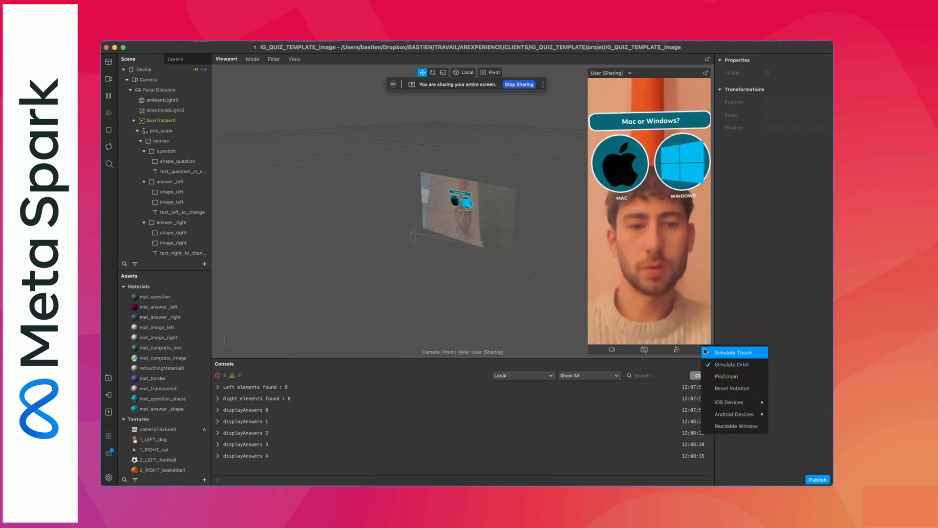
{"action": "mouse_move", "coordinate": [723, 402]}
{"action": "left_click", "coordinate": [669, 428]}
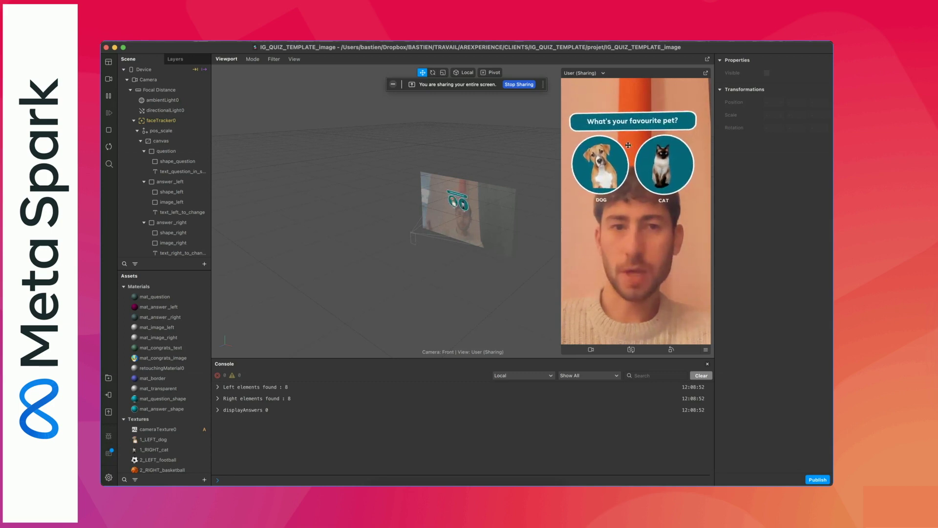
{"action": "left_click", "coordinate": [176, 152]}
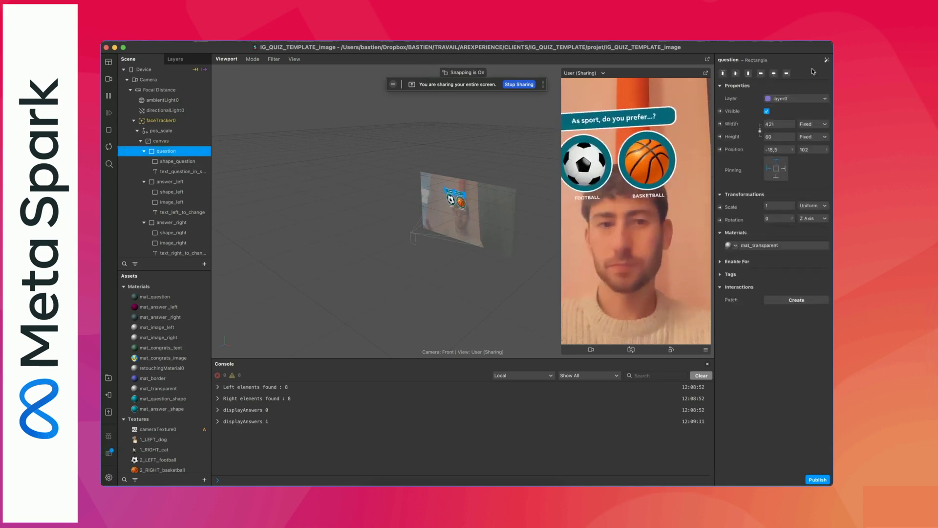
Toggle the question banner's visibility, then switch to Finder's v4 folder
{"action": "left_click", "coordinate": [767, 112]}
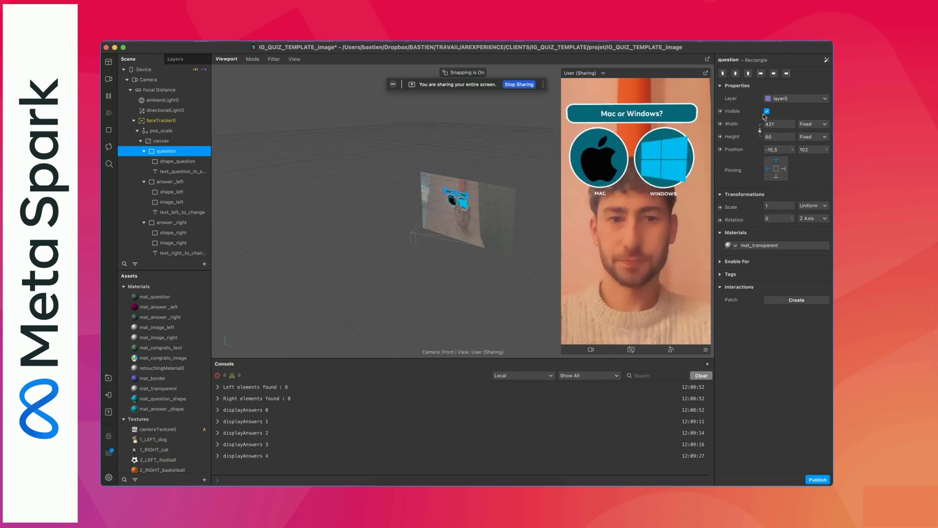
{"action": "key", "text": "super+Tab"}
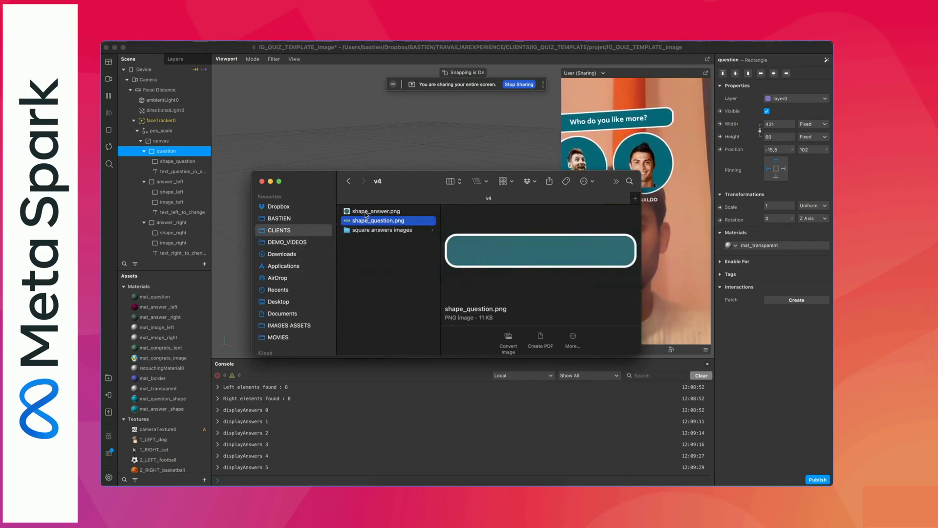
Quick Look the circle shape_answer and banner shape_question images side by side, then return to Spark
{"action": "left_click", "coordinate": [366, 211]}
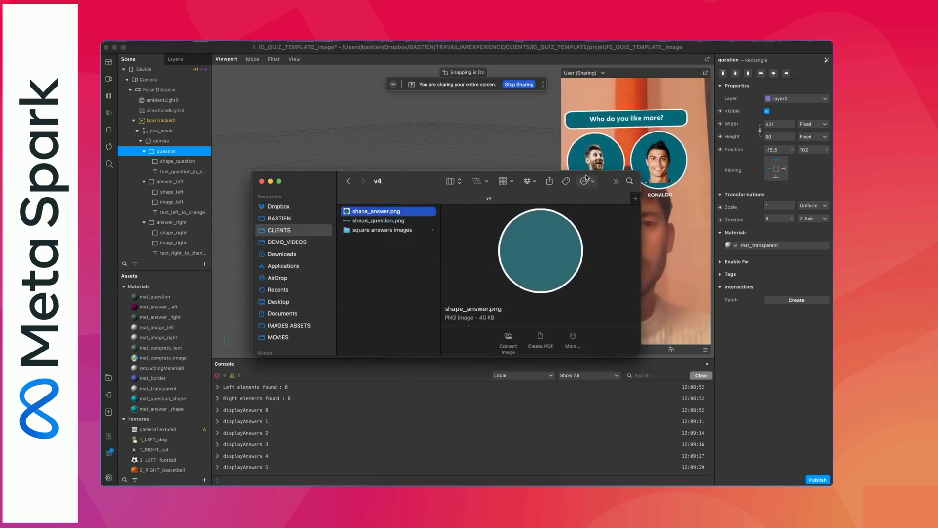
{"action": "left_click_drag", "start_coordinate": [604, 179], "coordinate": [508, 177]}
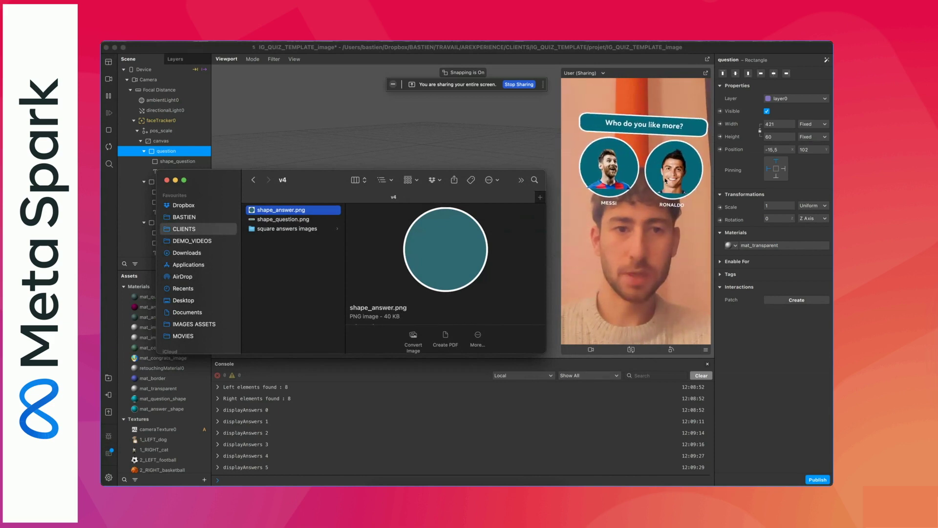
{"action": "left_click", "coordinate": [289, 220]}
{"action": "left_click", "coordinate": [287, 210]}
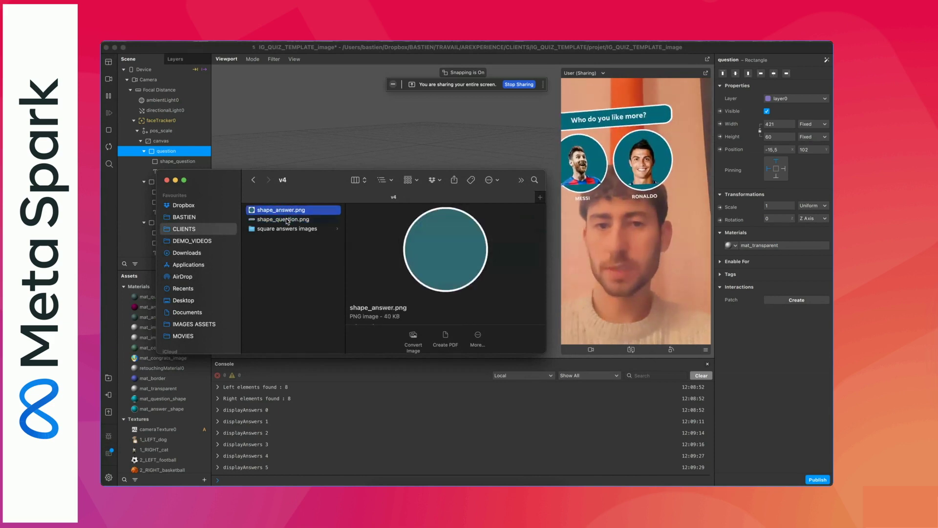
{"action": "left_click", "coordinate": [288, 221]}
{"action": "key", "text": "Up"}
{"action": "key", "text": "space"}
{"action": "key", "text": "Down"}
{"action": "key", "text": "Up"}
{"action": "key", "text": "super+Tab"}
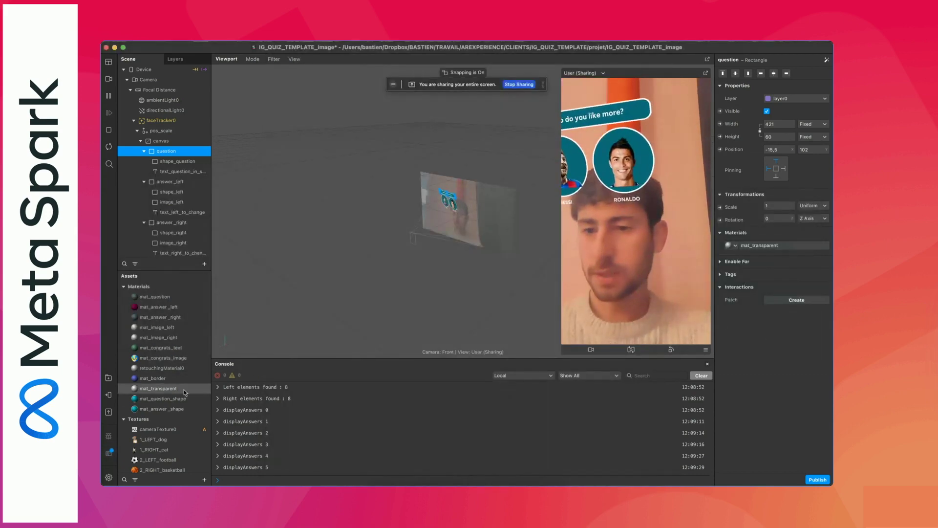
Start replacing the shape_question texture in Assets, then cancel the replacement
{"action": "left_click", "coordinate": [179, 411]}
{"action": "scroll", "coordinate": [166, 391], "scroll_direction": "down", "scroll_amount": 10}
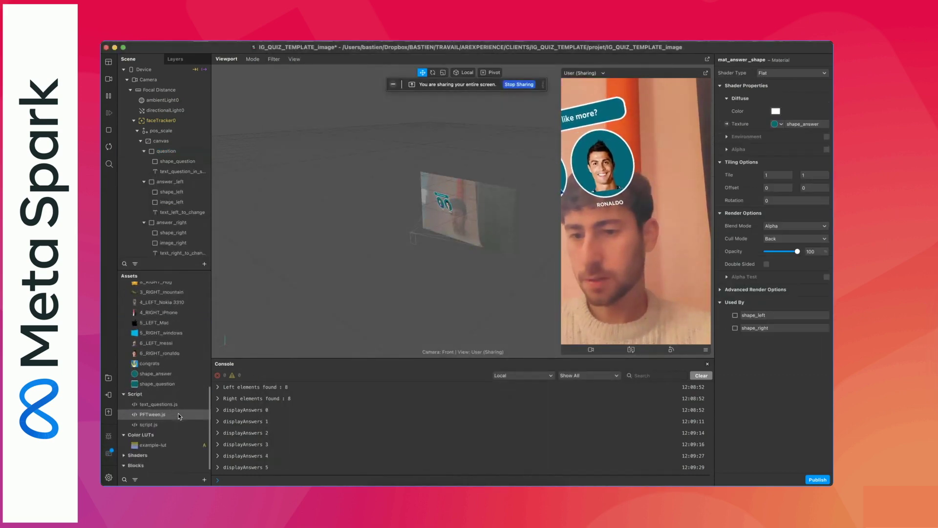
{"action": "left_click", "coordinate": [163, 377]}
{"action": "right_click", "coordinate": [163, 377]}
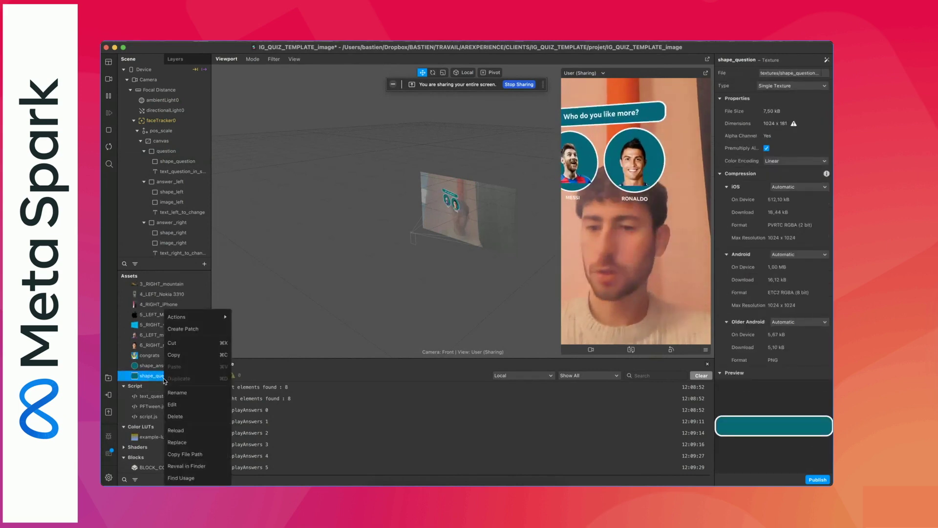
{"action": "left_click", "coordinate": [205, 442]}
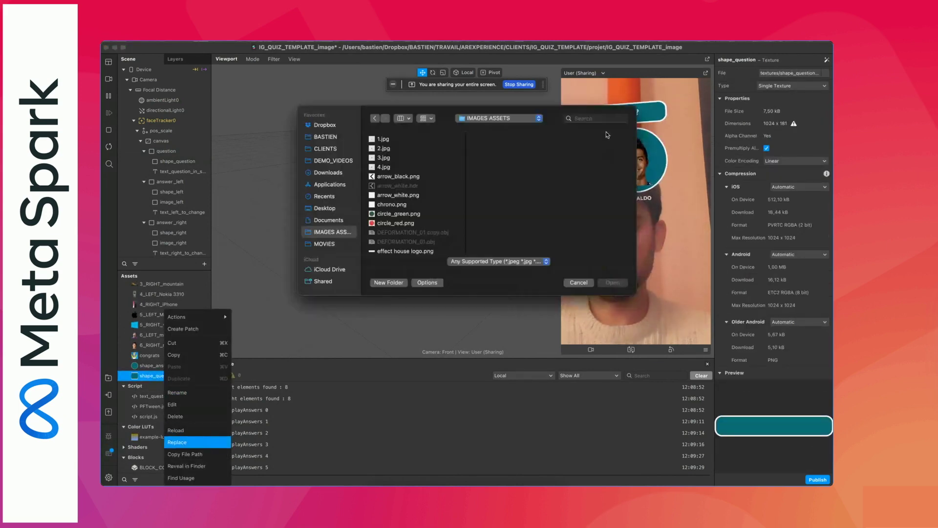
{"action": "left_click", "coordinate": [578, 283]}
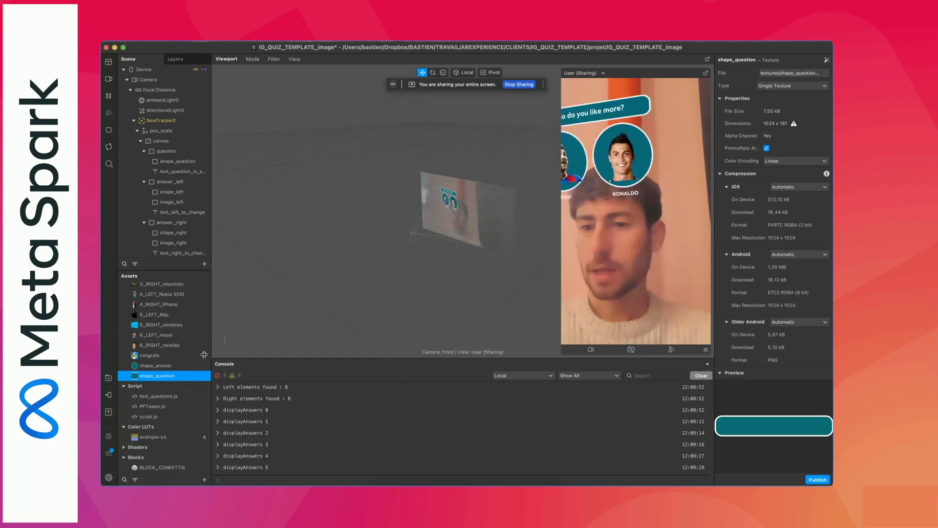
Inspect the shape_answer texture's actions and select the shape_question object in the scene
{"action": "left_click", "coordinate": [151, 365]}
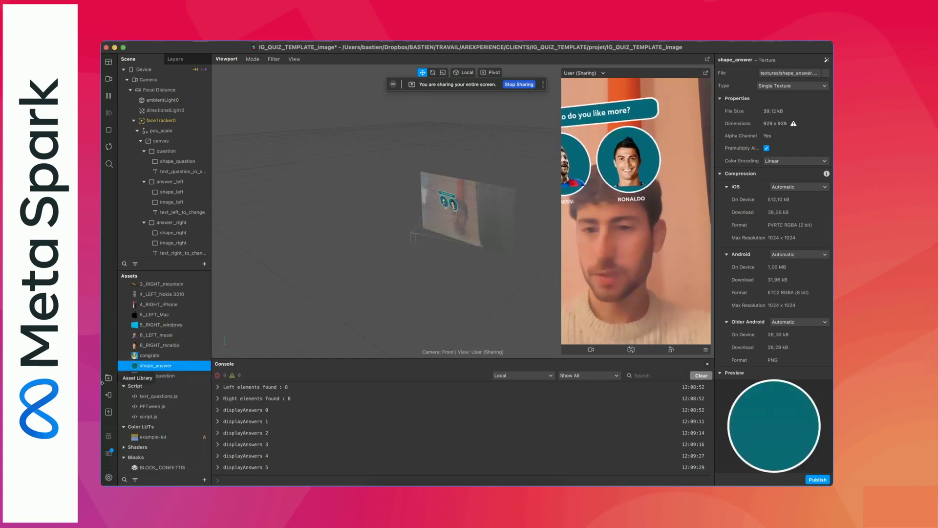
{"action": "right_click", "coordinate": [153, 366]}
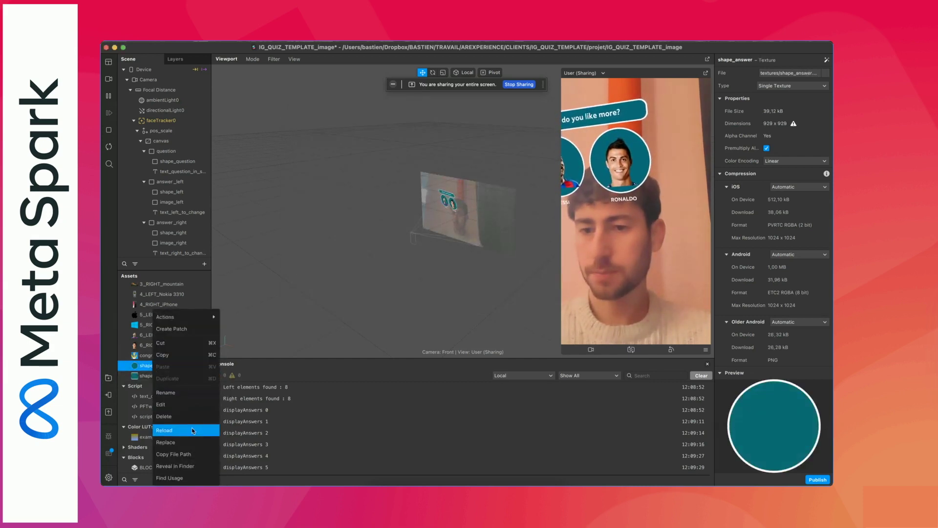
{"action": "key", "text": "Escape"}
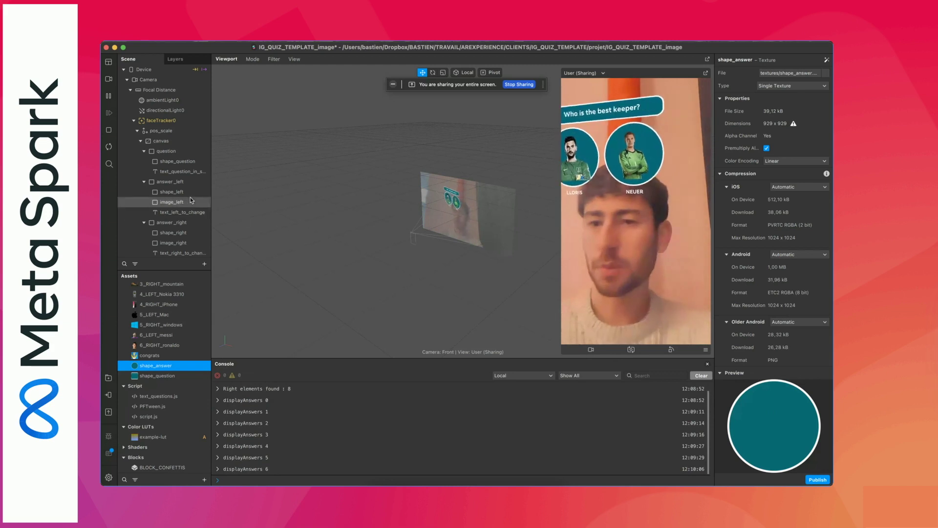
{"action": "left_click", "coordinate": [194, 157]}
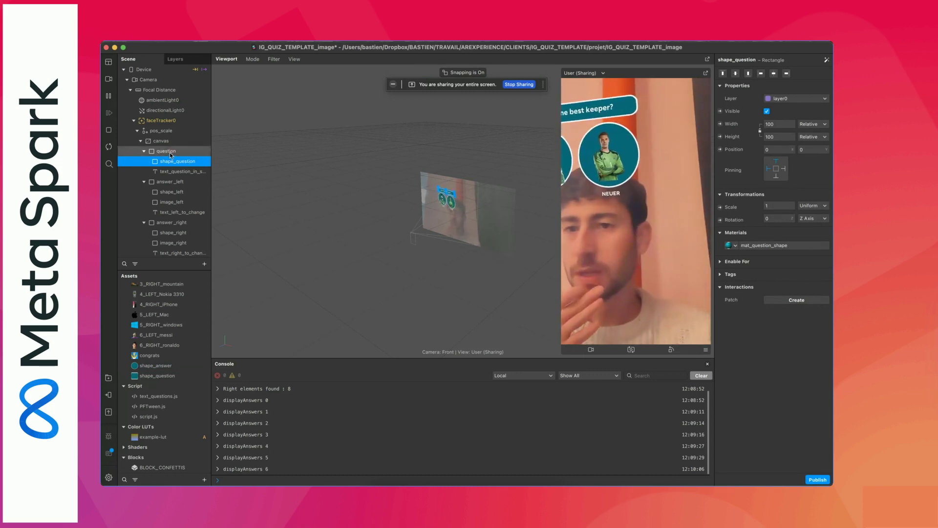
Give the shape_question banner a newly created material0 and begin renaming it 'mat_desi'
{"action": "left_click", "coordinate": [182, 152]}
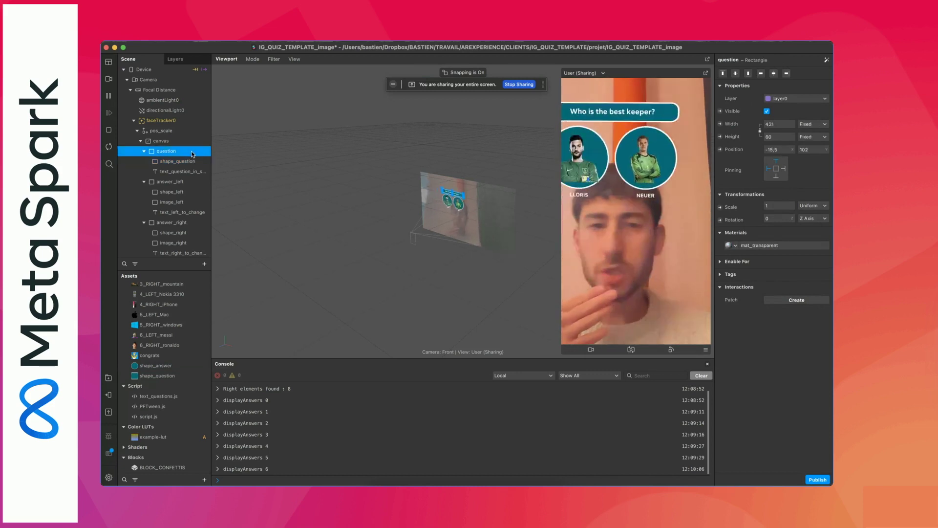
{"action": "left_click", "coordinate": [198, 164]}
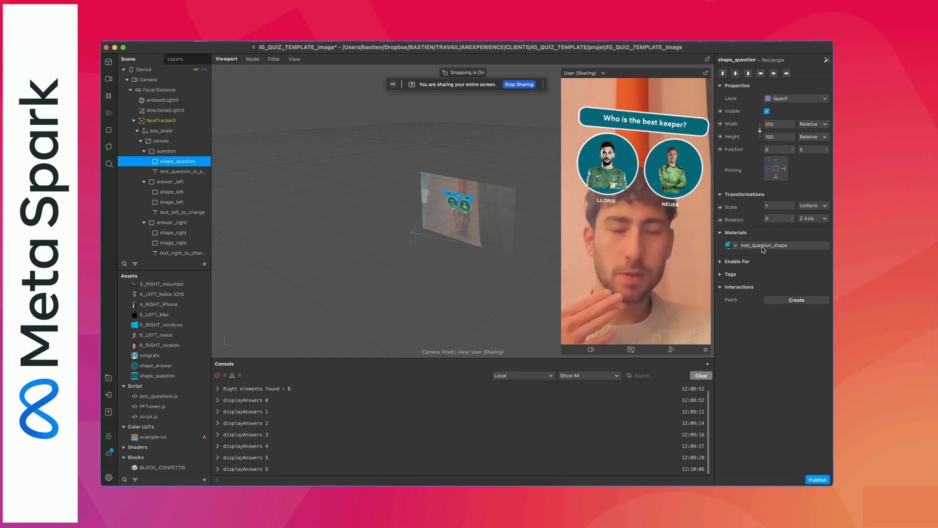
{"action": "left_click", "coordinate": [736, 246]}
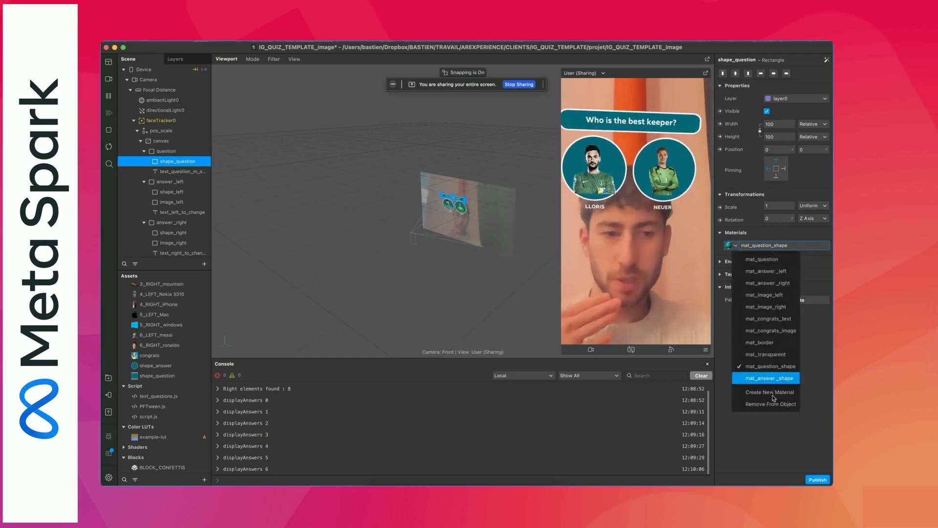
{"action": "left_click", "coordinate": [765, 398]}
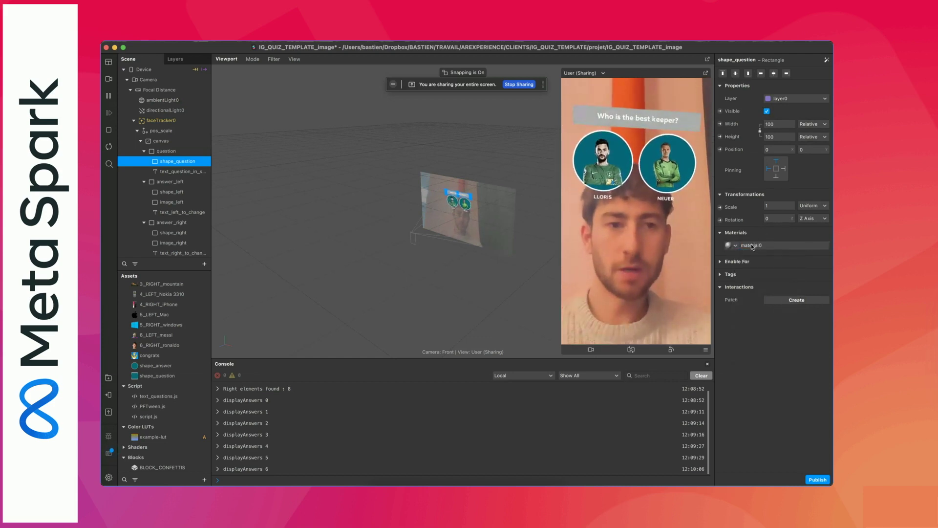
{"action": "left_click", "coordinate": [751, 245]}
{"action": "double_click", "coordinate": [729, 60]}
{"action": "type", "text": "mat"}
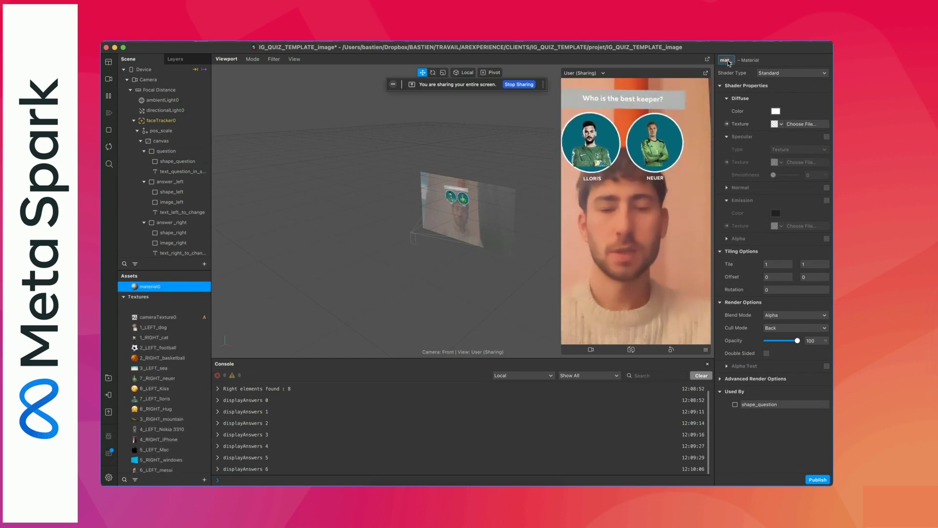
{"action": "type", "text": "_design_spark"}
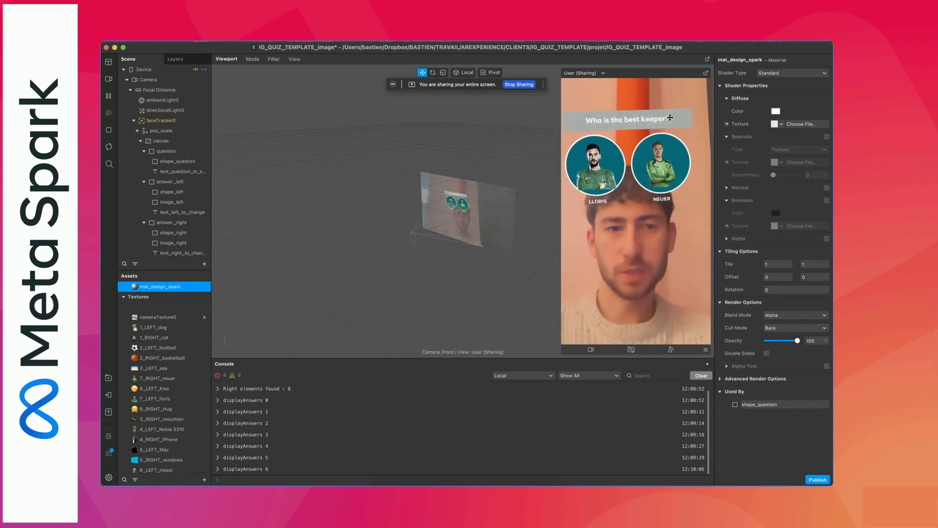
Switch the banner material to a Flat shader with a violet diffuse colour
{"action": "left_click", "coordinate": [780, 72]}
{"action": "left_click", "coordinate": [782, 74]}
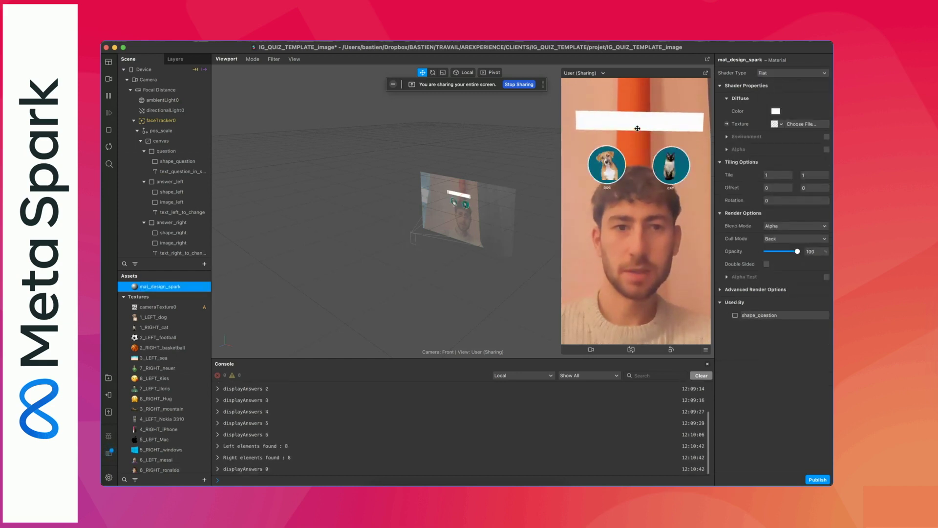
{"action": "left_click", "coordinate": [775, 111]}
{"action": "left_click", "coordinate": [479, 198]}
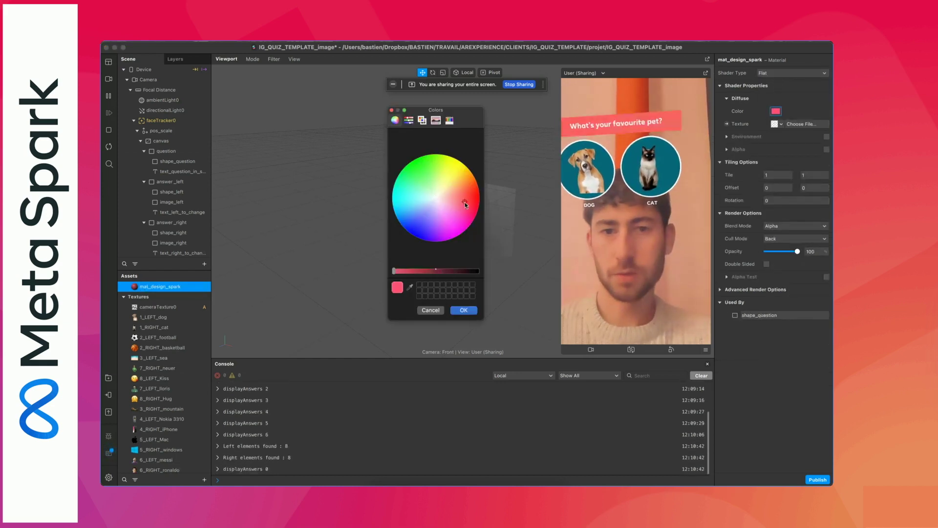
{"action": "left_click_drag", "start_coordinate": [478, 196], "coordinate": [434, 226]}
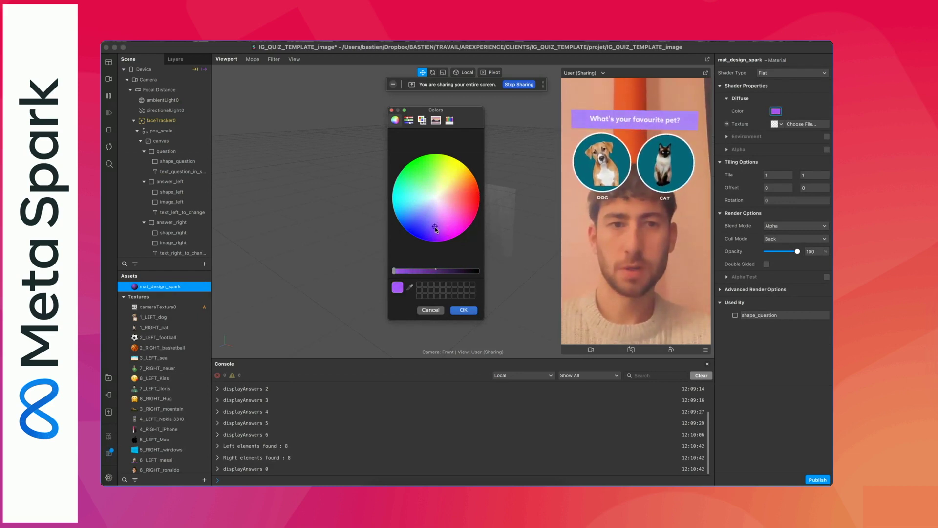
{"action": "left_click", "coordinate": [462, 310]}
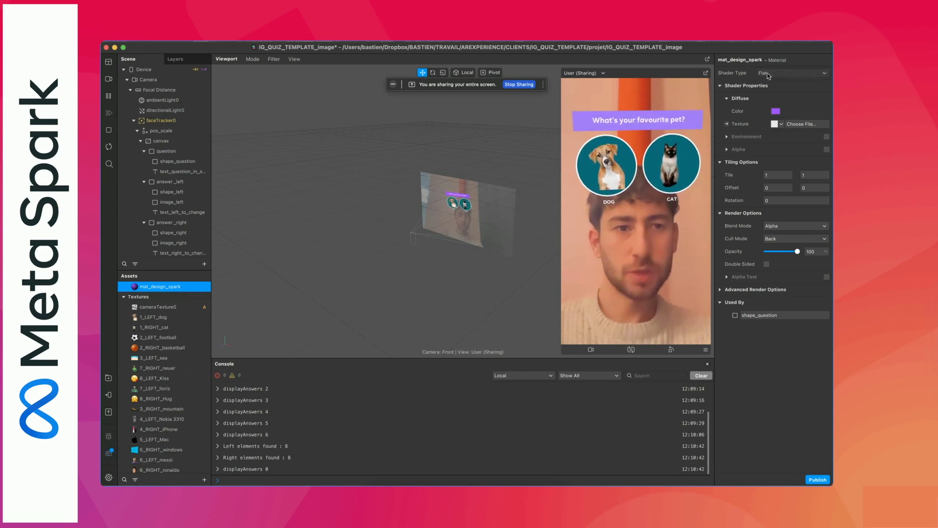
{"action": "left_click", "coordinate": [790, 74]}
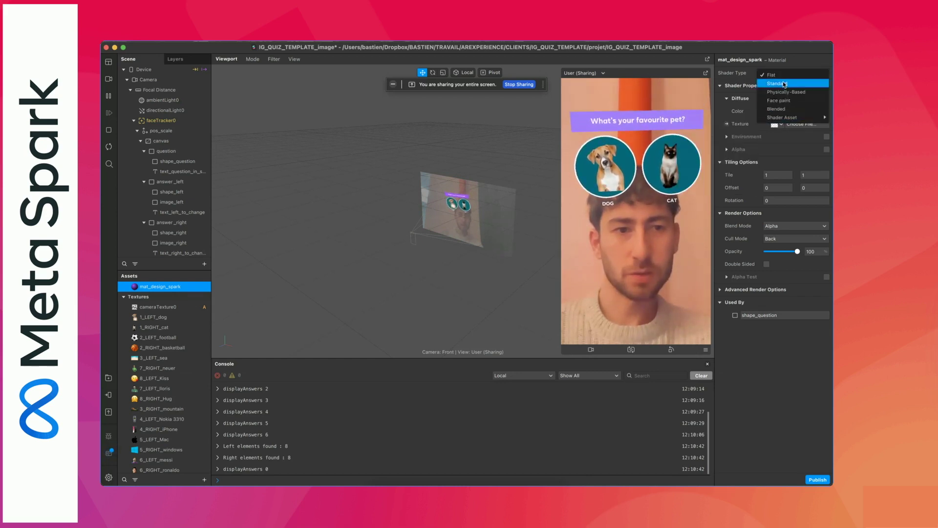
{"action": "mouse_move", "coordinate": [780, 120]}
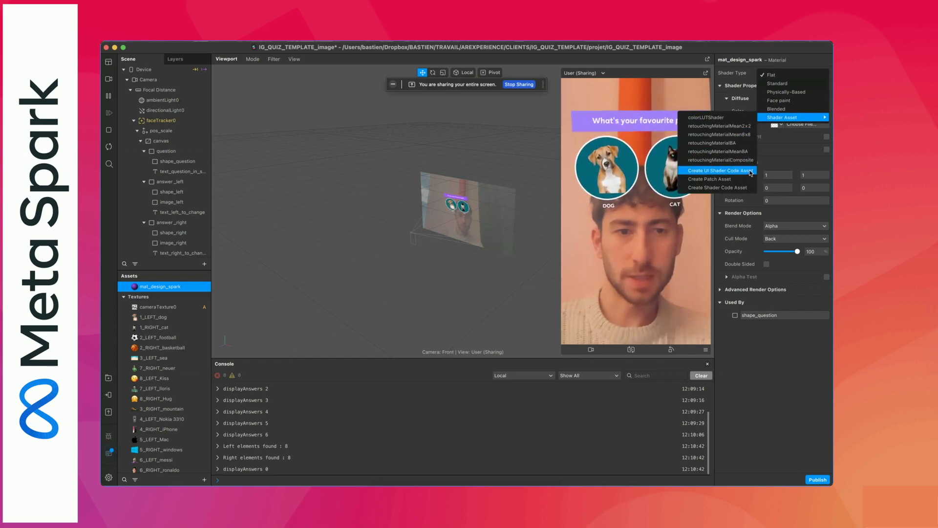
Switch the material to a UI shader asset with border width 10 and a black border colour
{"action": "left_click", "coordinate": [751, 171]}
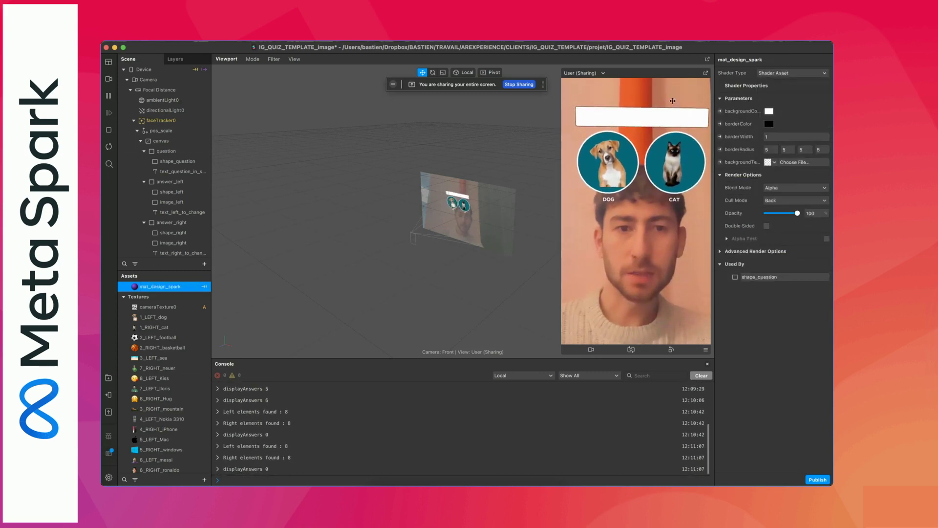
{"action": "left_click", "coordinate": [796, 137]}
{"action": "type", "text": "10"}
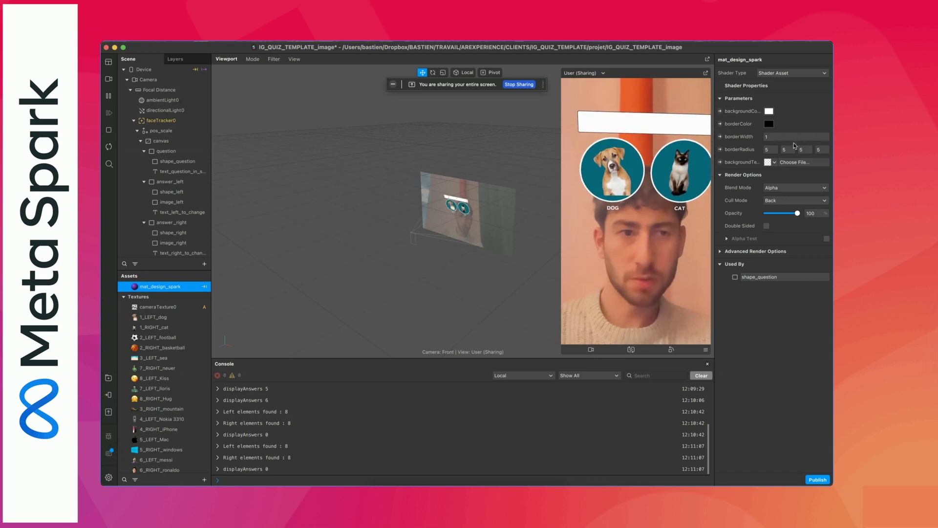
{"action": "left_click", "coordinate": [769, 123]}
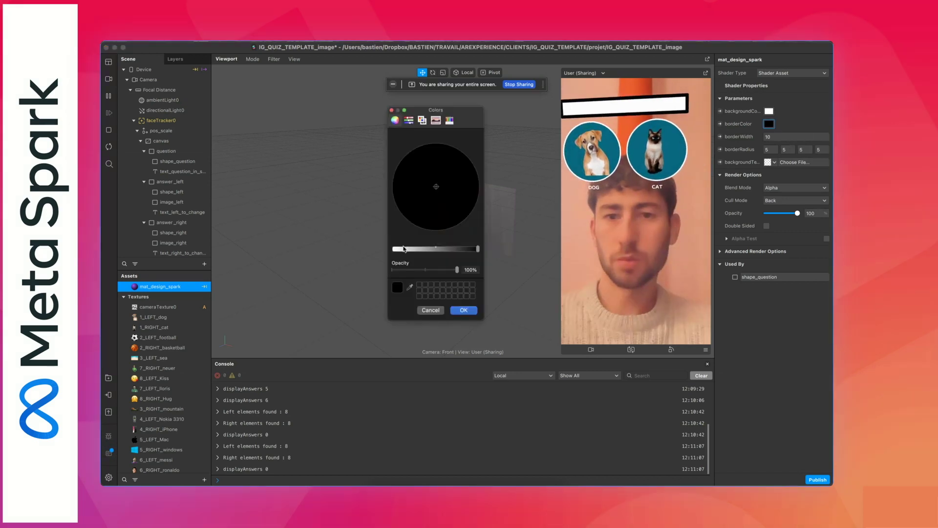
{"action": "left_click", "coordinate": [464, 310]}
Set a Lavender pencil background, round the corners to 20 and thin the border to 5
{"action": "left_click", "coordinate": [769, 111]}
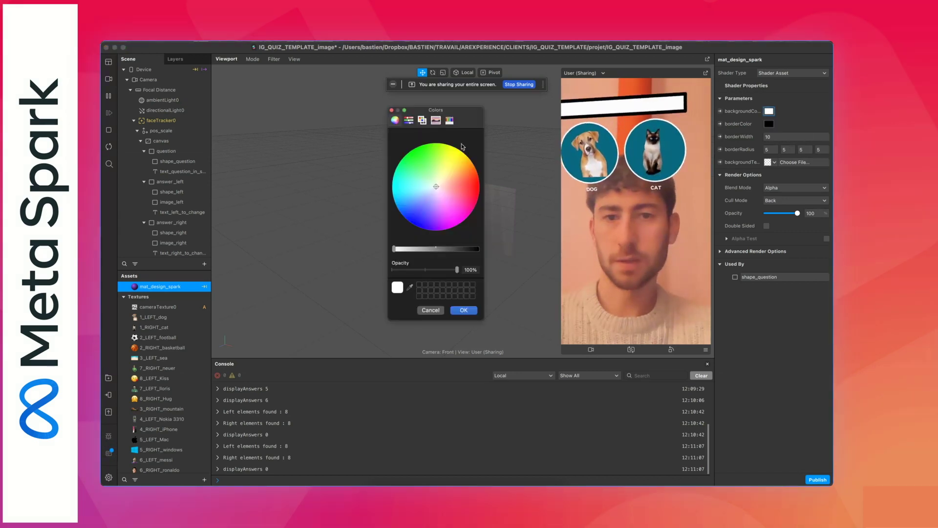
{"action": "left_click", "coordinate": [449, 121]}
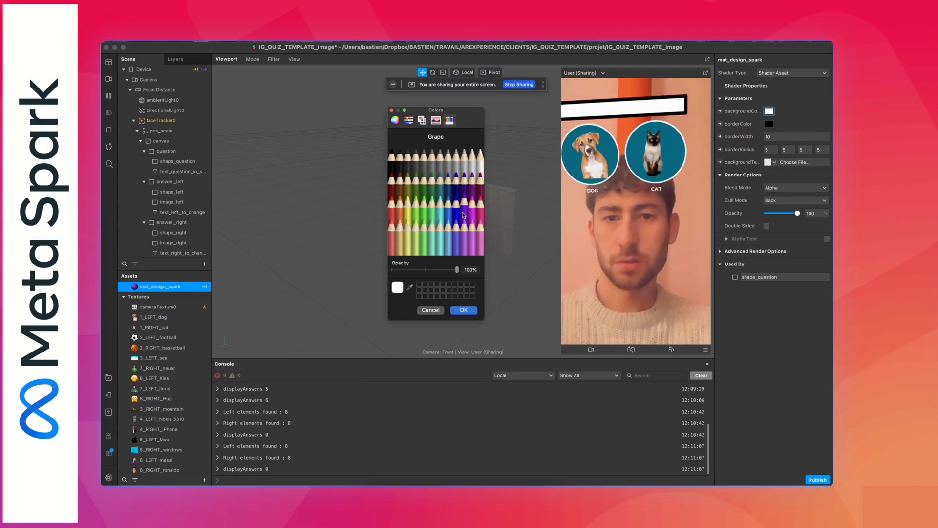
{"action": "left_click", "coordinate": [464, 236]}
{"action": "left_click", "coordinate": [463, 311]}
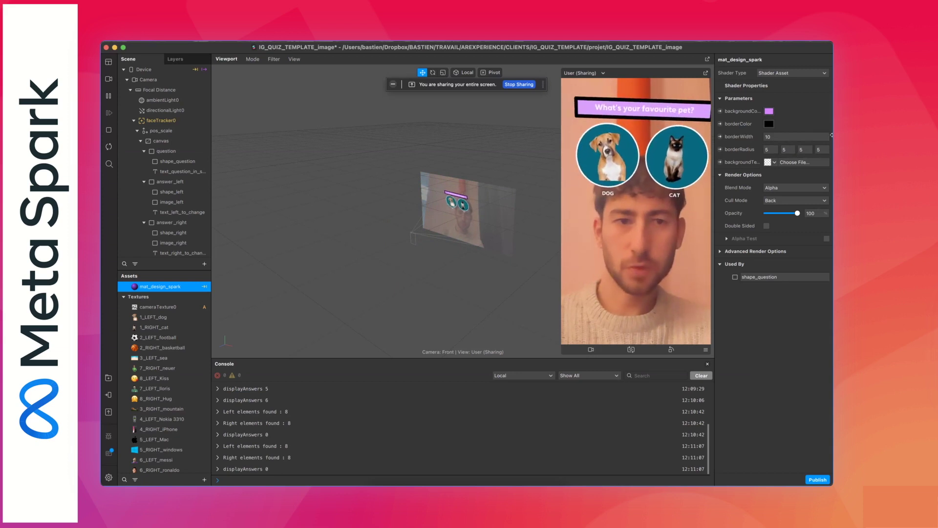
{"action": "left_click_drag", "start_coordinate": [776, 149], "coordinate": [802, 149]}
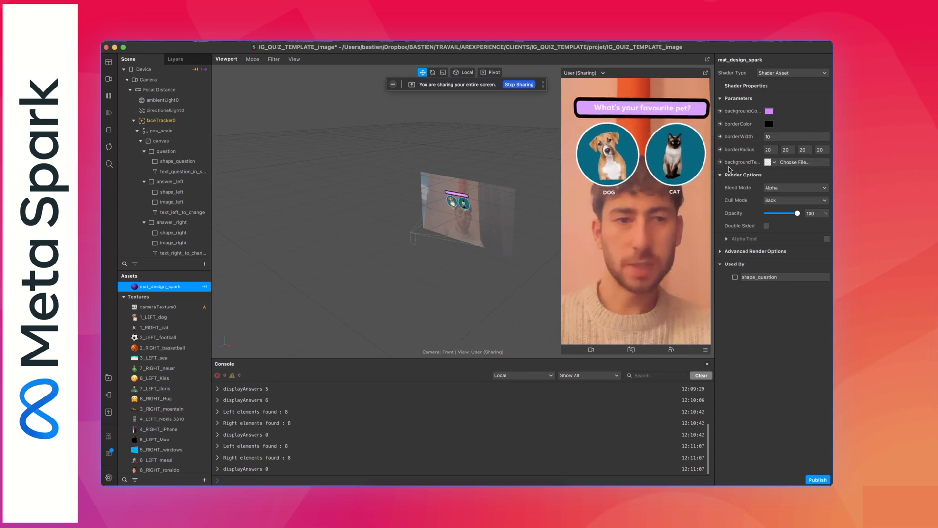
{"action": "left_click_drag", "start_coordinate": [783, 137], "coordinate": [674, 113]}
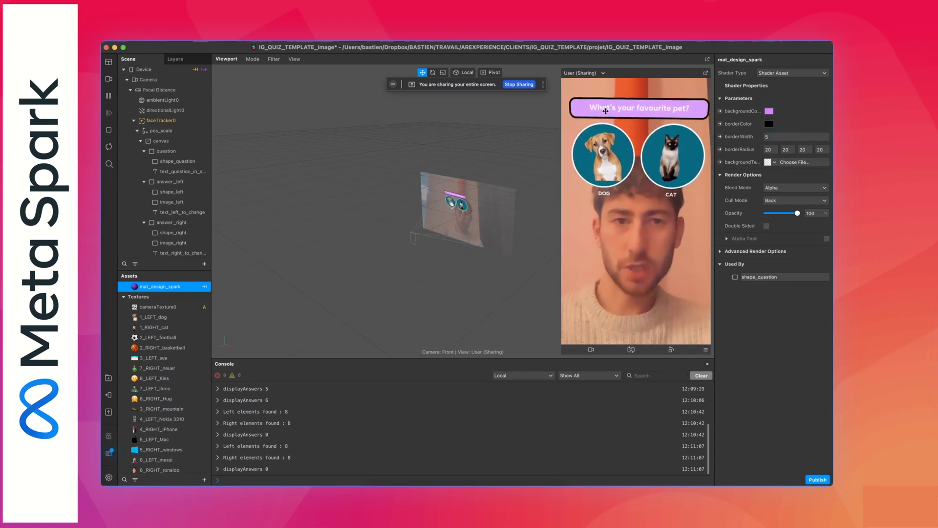
{"action": "left_click", "coordinate": [188, 171]}
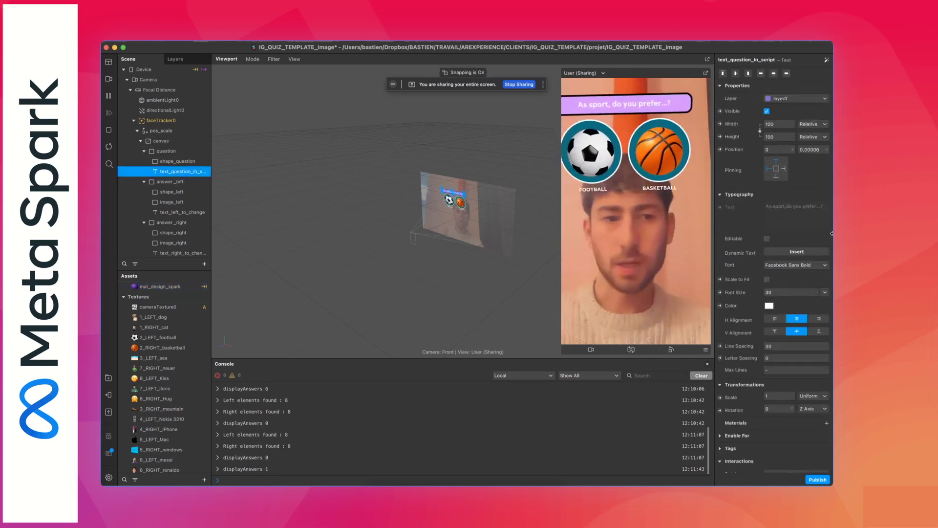
{"action": "left_click", "coordinate": [769, 305]}
{"action": "left_click", "coordinate": [391, 164]}
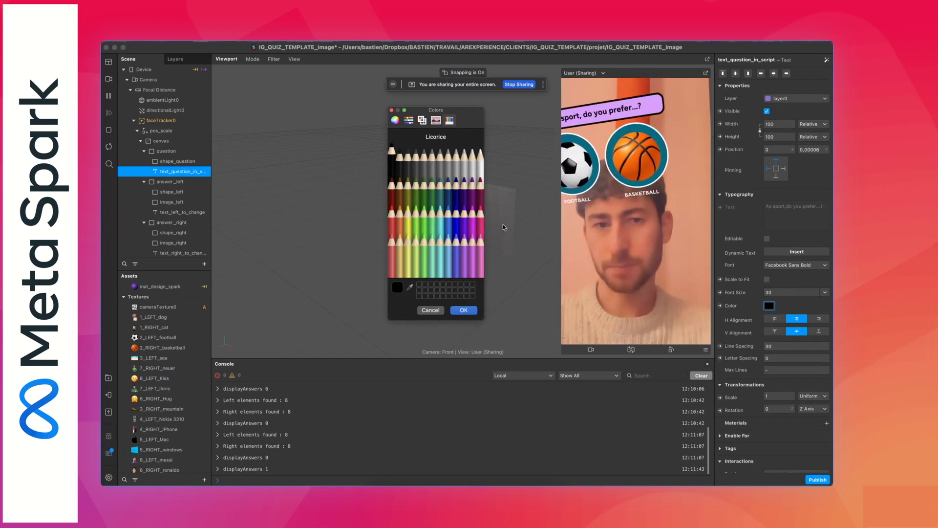
{"action": "left_click", "coordinate": [431, 311]}
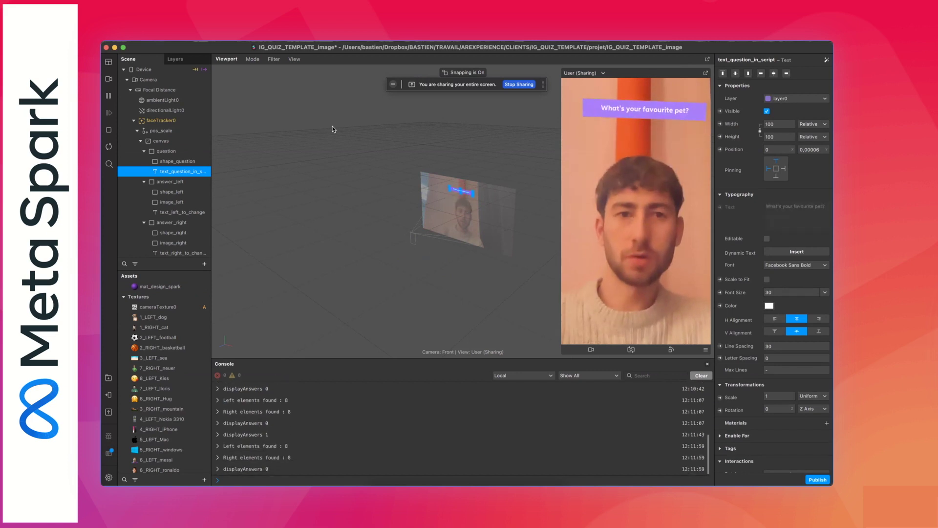
{"action": "key", "text": "Up"}
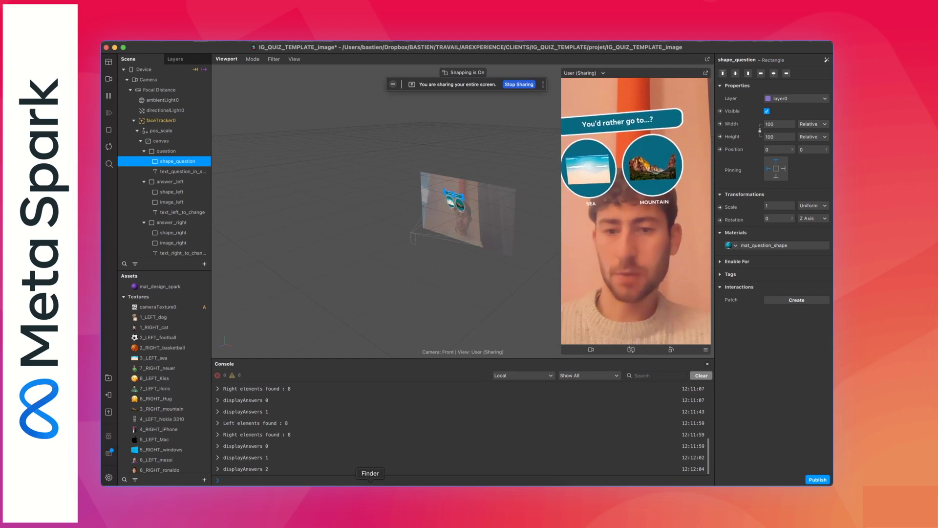
Browse and Quick Look the answer food images, from carbo through doritos to Gin Tonic
{"action": "left_click", "coordinate": [370, 483]}
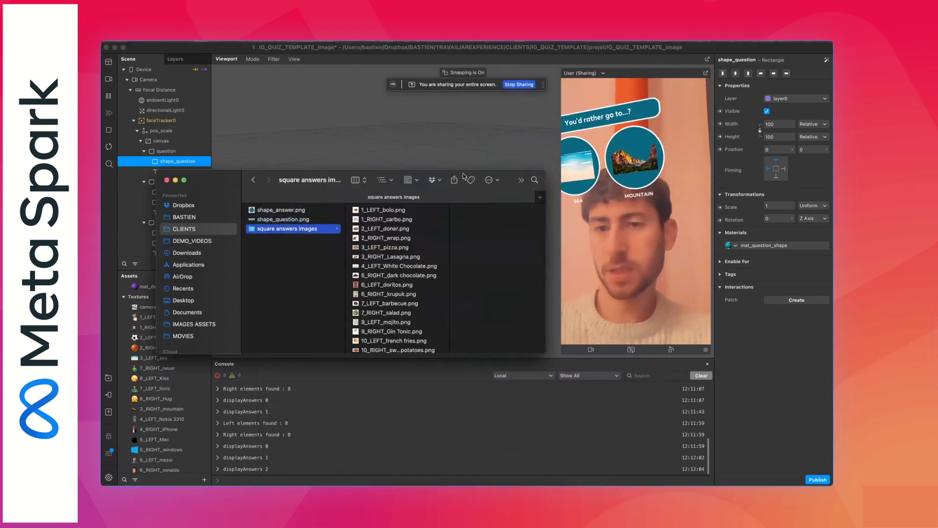
{"action": "key", "text": "Right"}
{"action": "key", "text": "Down"}
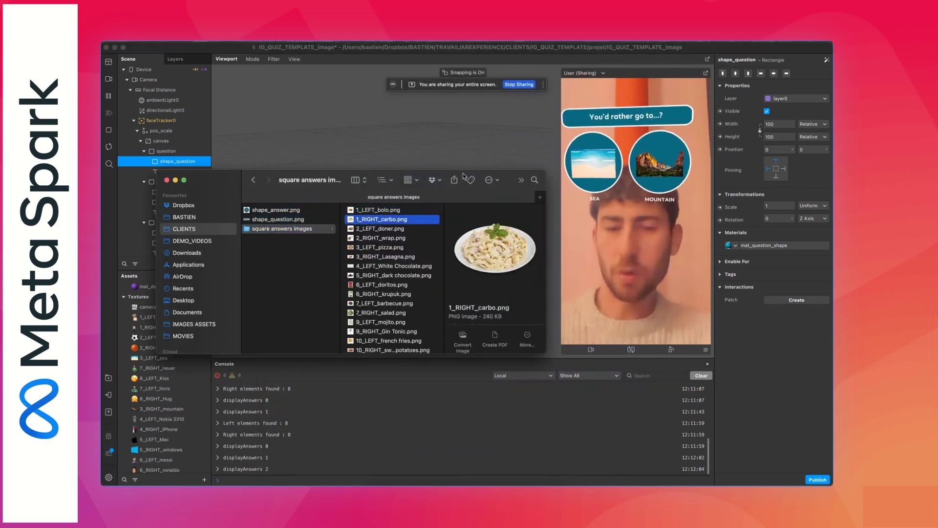
{"action": "key", "text": "space"}
{"action": "key", "text": "Down"}
{"action": "key", "text": "Down"}
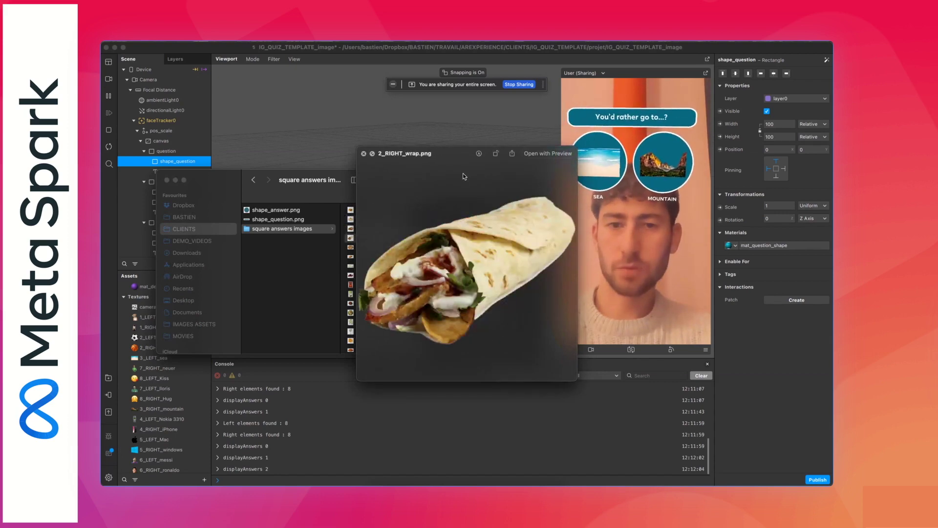
{"action": "key", "text": "Down"}
{"action": "key", "text": "Down"}
{"action": "key", "text": "Down"}
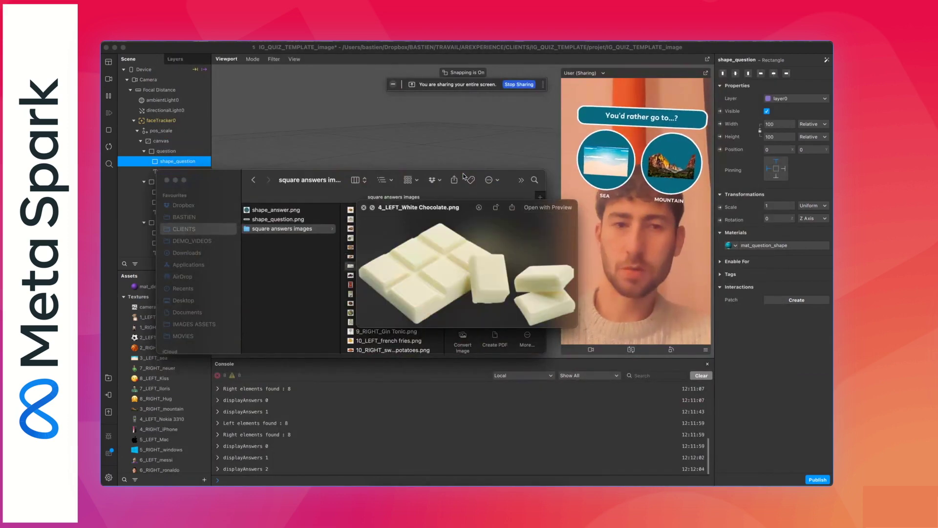
{"action": "key", "text": "space"}
{"action": "key", "text": "Down"}
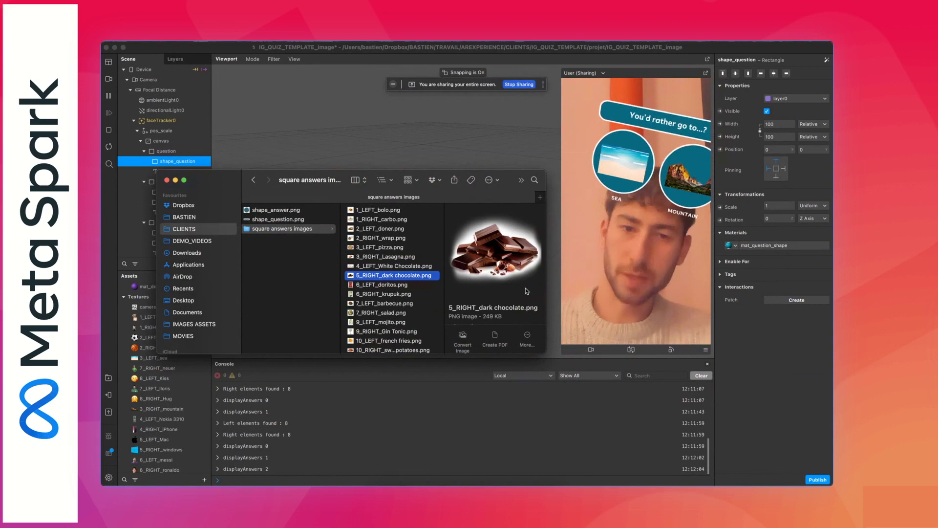
{"action": "scroll", "coordinate": [469, 306], "scroll_direction": "down", "scroll_amount": 3}
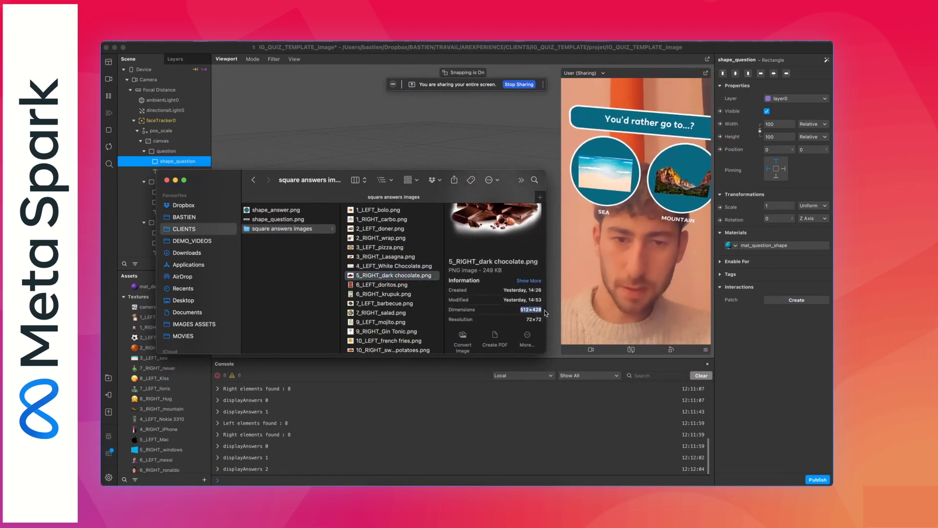
{"action": "left_click", "coordinate": [376, 285]}
{"action": "scroll", "coordinate": [492, 311], "scroll_direction": "down", "scroll_amount": 3}
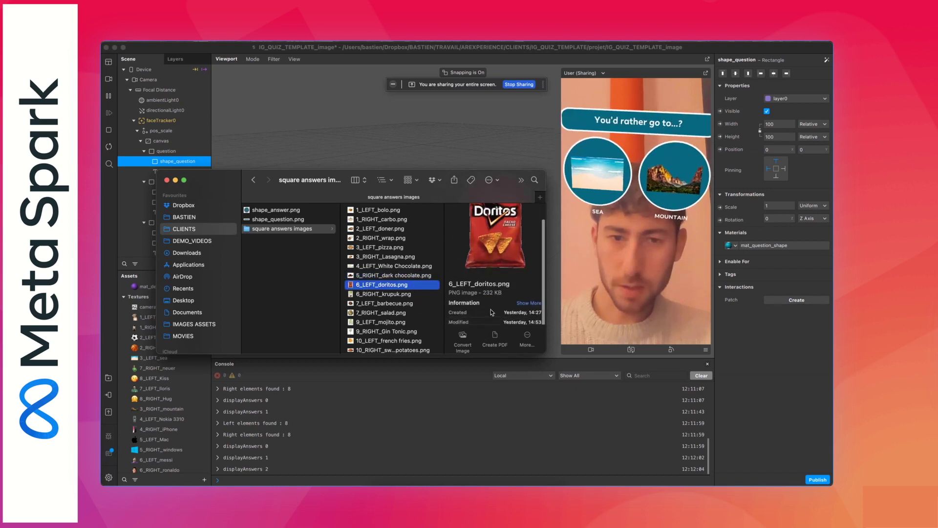
{"action": "scroll", "coordinate": [386, 313], "scroll_direction": "down", "scroll_amount": 2}
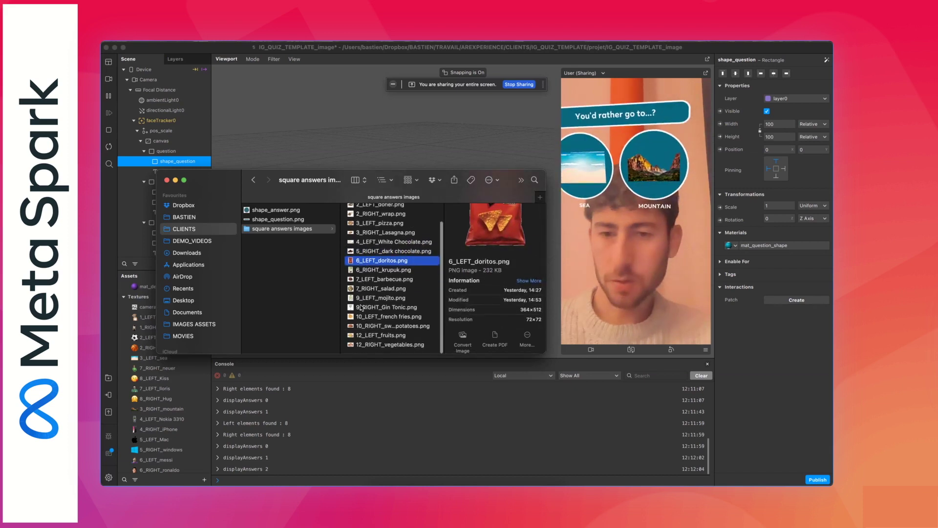
{"action": "left_click", "coordinate": [381, 308]}
{"action": "scroll", "coordinate": [467, 300], "scroll_direction": "down", "scroll_amount": 3}
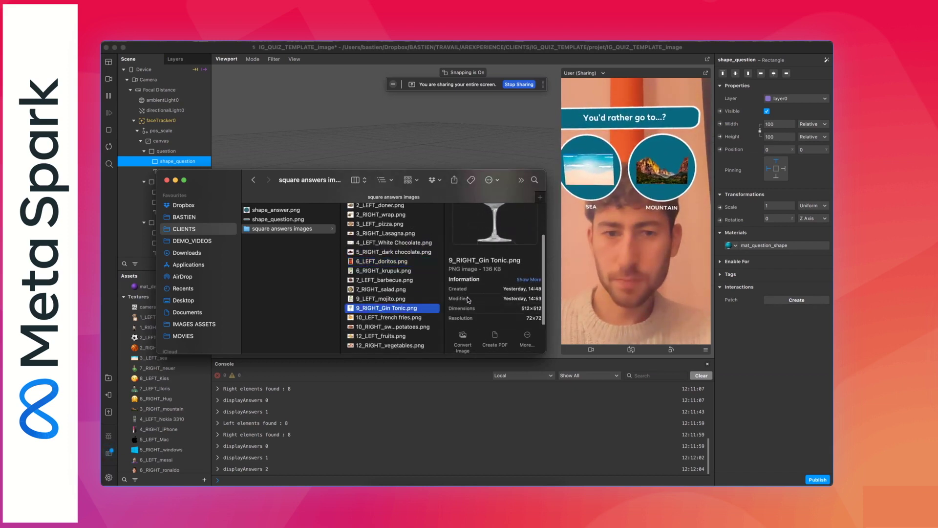
Go through the v2 folder into lite and check the bolo image's 512×512 dimensions
{"action": "left_click", "coordinate": [313, 219]}
{"action": "key", "text": "Left"}
{"action": "left_click", "coordinate": [314, 220]}
{"action": "key", "text": "Right"}
{"action": "key", "text": "Down"}
{"action": "key", "text": "Down"}
{"action": "key", "text": "Down"}
{"action": "key", "text": "Down"}
{"action": "key", "text": "Down"}
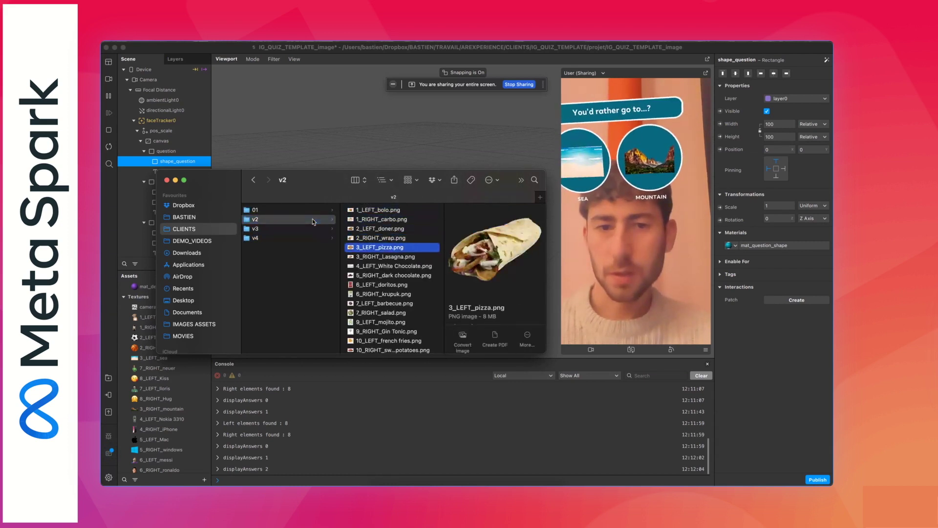
{"action": "scroll", "coordinate": [373, 344], "scroll_direction": "down", "scroll_amount": 2}
{"action": "left_click", "coordinate": [373, 343]}
{"action": "key", "text": "Right"}
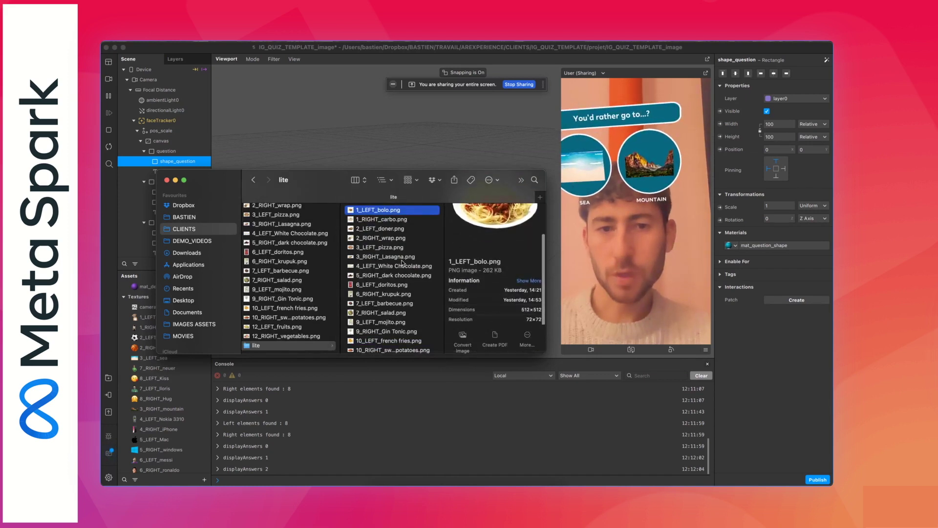
{"action": "key", "text": "Down"}
{"action": "key", "text": "Down"}
{"action": "key", "text": "Down"}
{"action": "key", "text": "Down"}
{"action": "key", "text": "Down"}
{"action": "key", "text": "Up"}
{"action": "key", "text": "Up"}
{"action": "key", "text": "Up"}
{"action": "key", "text": "Up"}
{"action": "key", "text": "Up"}
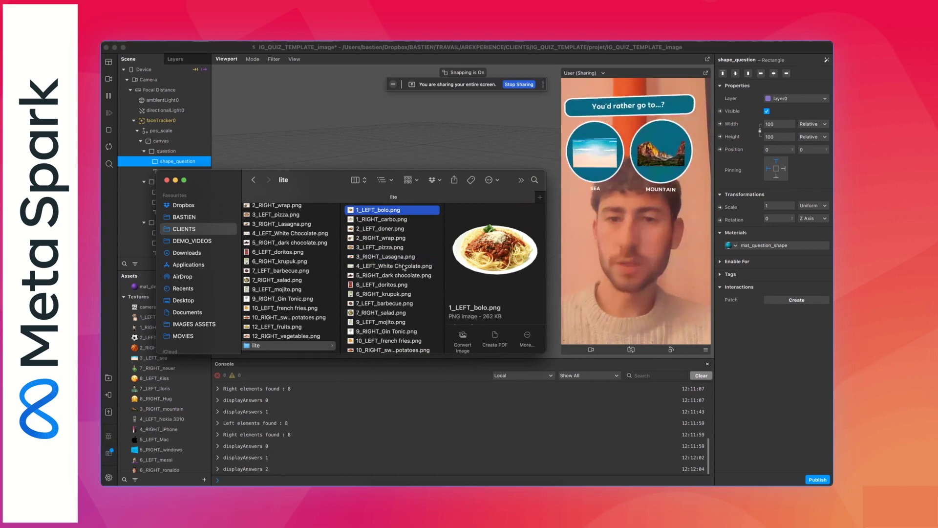
{"action": "scroll", "coordinate": [497, 319], "scroll_direction": "down", "scroll_amount": 3}
{"action": "left_click_drag", "start_coordinate": [519, 309], "coordinate": [578, 311]}
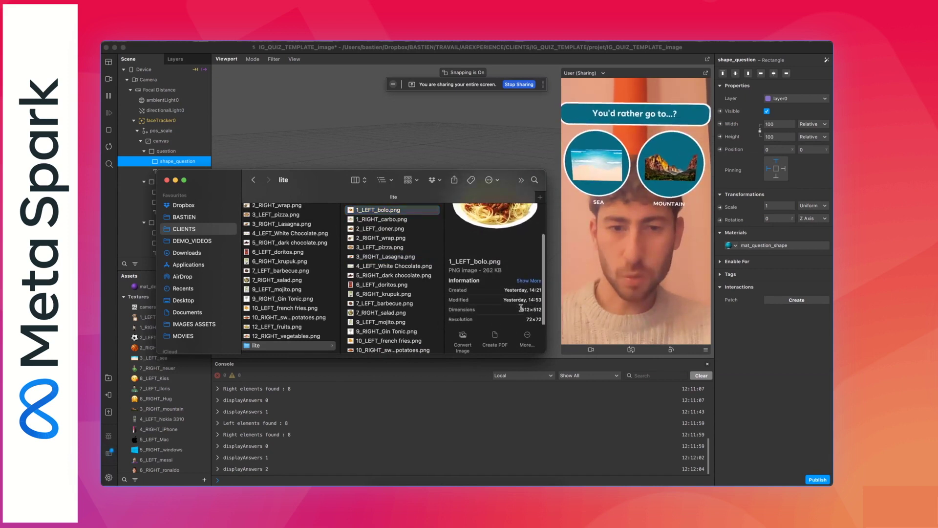
Quick Look the lite images from carbo to doritos and White Chocolate
{"action": "left_click", "coordinate": [406, 219]}
{"action": "key", "text": "space"}
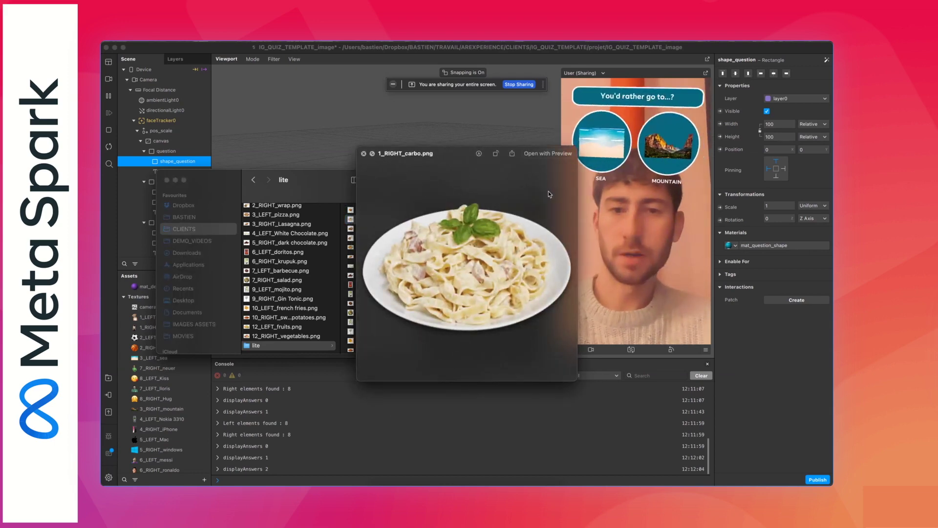
{"action": "key", "text": "Down"}
{"action": "key", "text": "Down"}
{"action": "key", "text": "Down"}
{"action": "key", "text": "Down"}
{"action": "key", "text": "Down"}
{"action": "key", "text": "Down"}
{"action": "key", "text": "Down"}
{"action": "key", "text": "Up"}
{"action": "key", "text": "Up"}
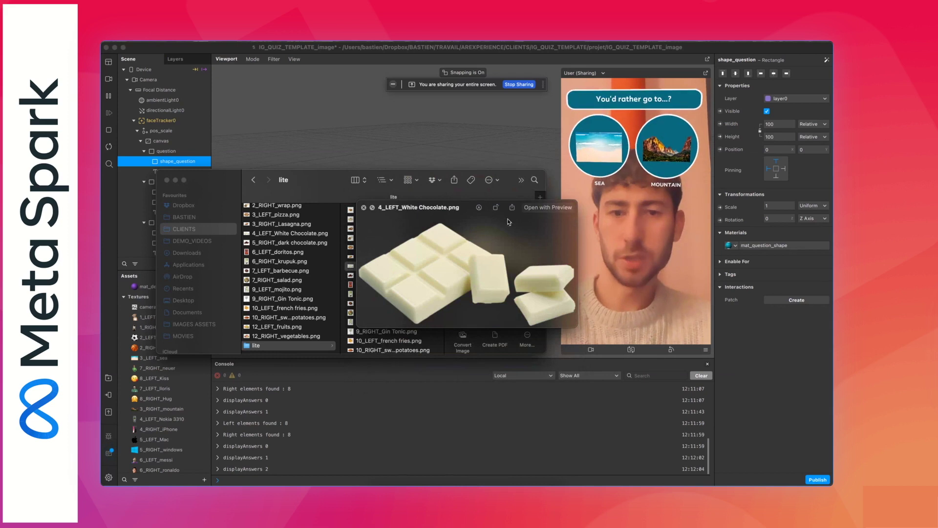
{"action": "key", "text": "space"}
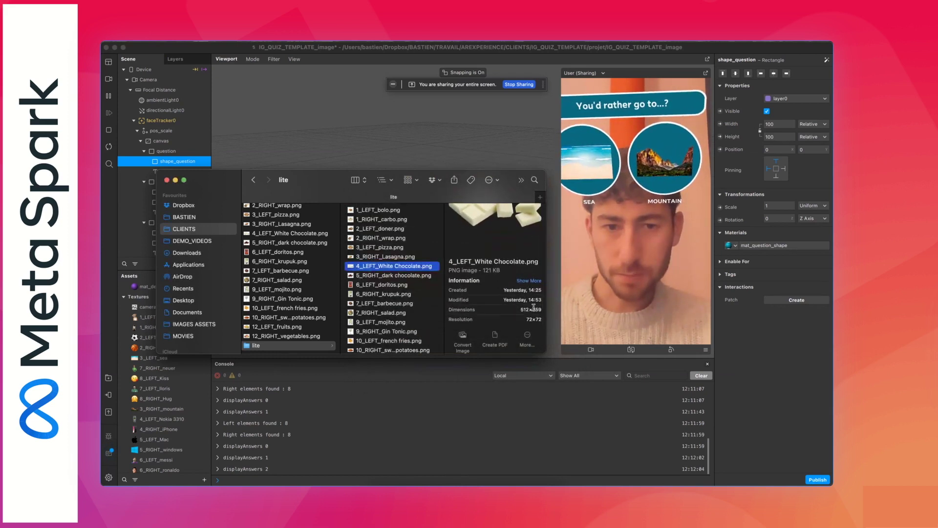
Run the Square PNG to 512 quick action on all 18 lite images, reducing them to 4.4 MB
{"action": "right_click", "coordinate": [386, 266]}
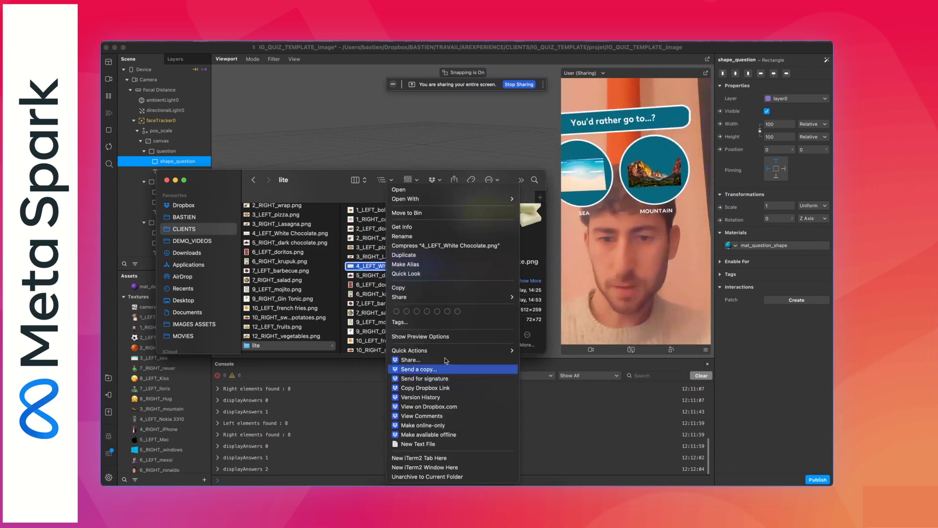
{"action": "mouse_move", "coordinate": [464, 350]}
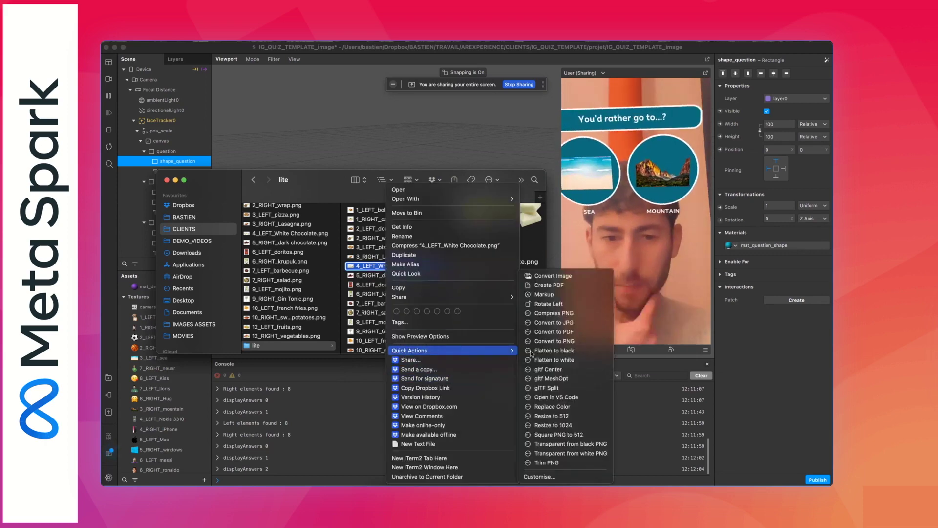
{"action": "left_click", "coordinate": [583, 434]}
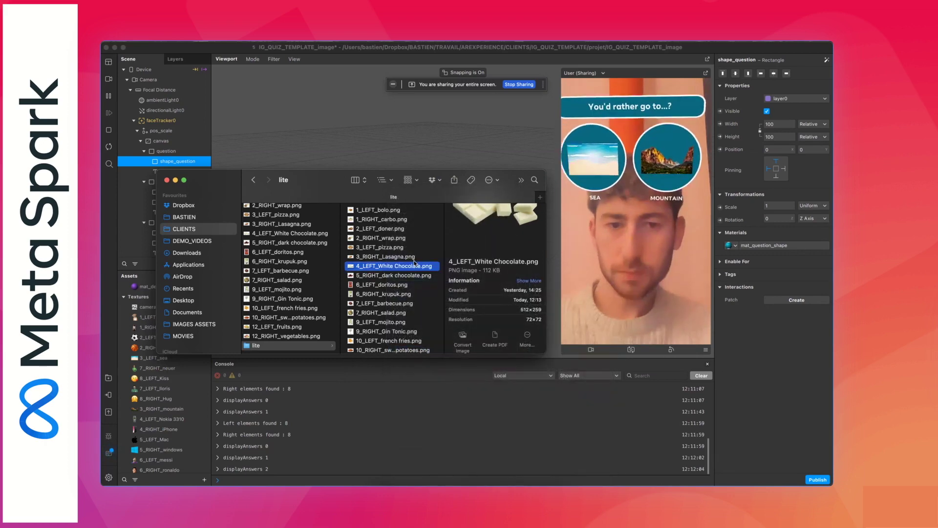
{"action": "key", "text": "super+a"}
{"action": "right_click", "coordinate": [416, 232]}
{"action": "mouse_move", "coordinate": [487, 411]}
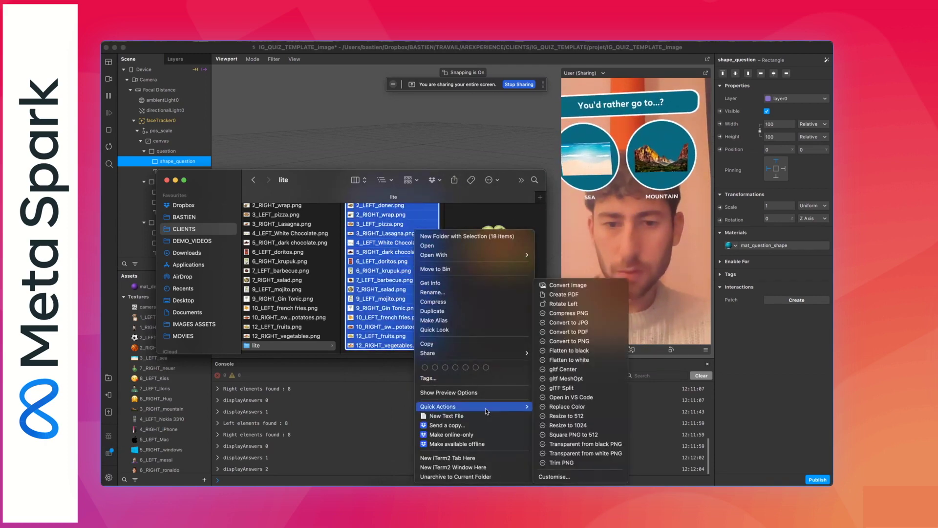
{"action": "left_click", "coordinate": [616, 435]}
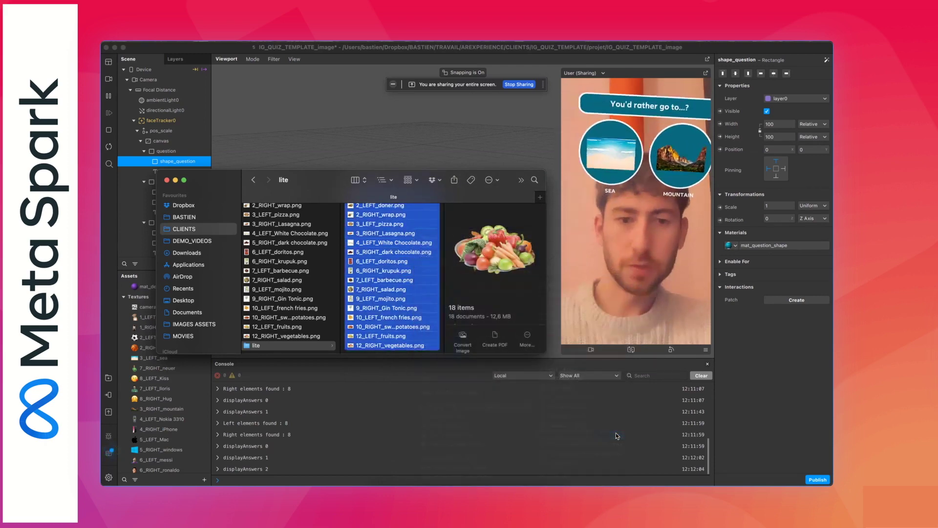
{"action": "right_click", "coordinate": [421, 314]}
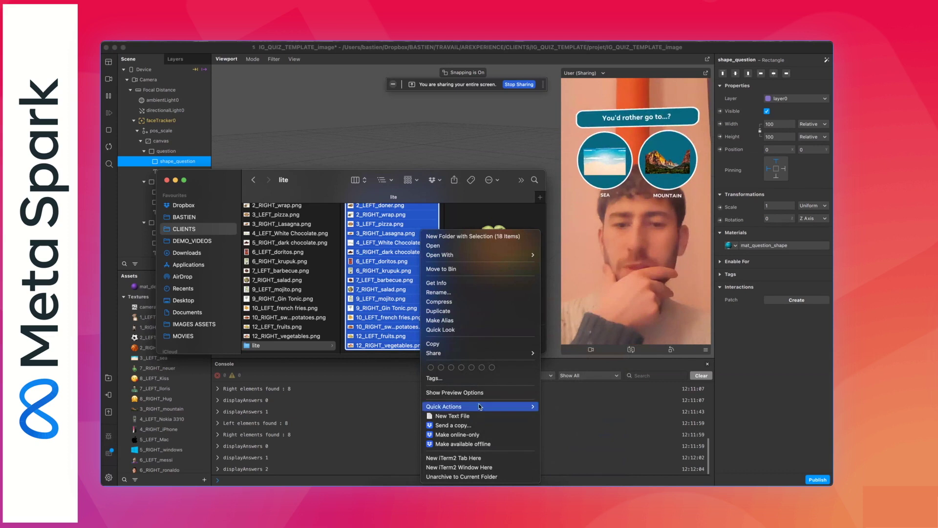
{"action": "mouse_move", "coordinate": [480, 406]}
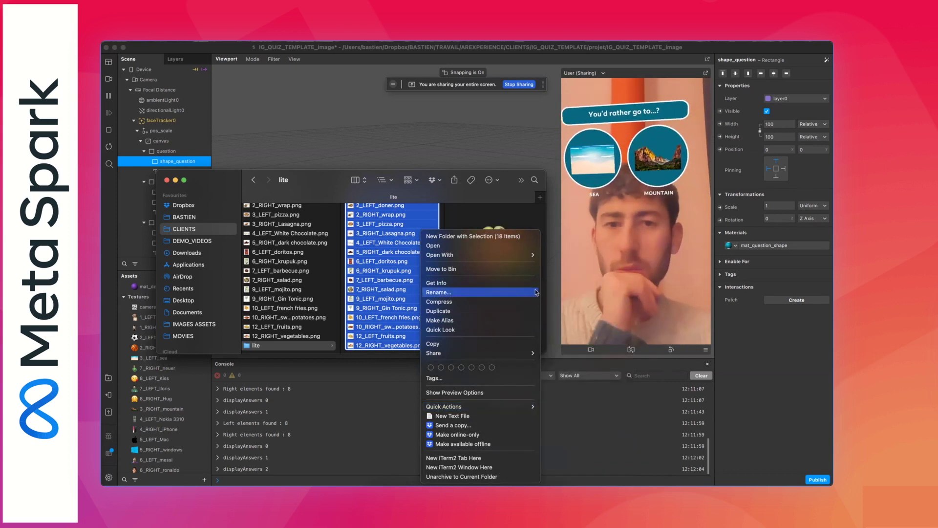
{"action": "left_click", "coordinate": [474, 201]}
{"action": "scroll", "coordinate": [400, 297], "scroll_direction": "up", "scroll_amount": 3}
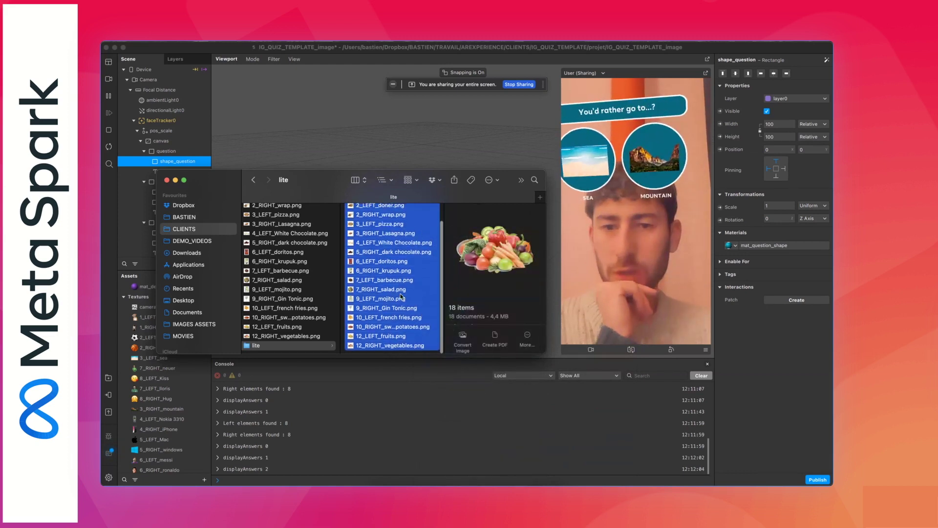
{"action": "left_click", "coordinate": [396, 213]}
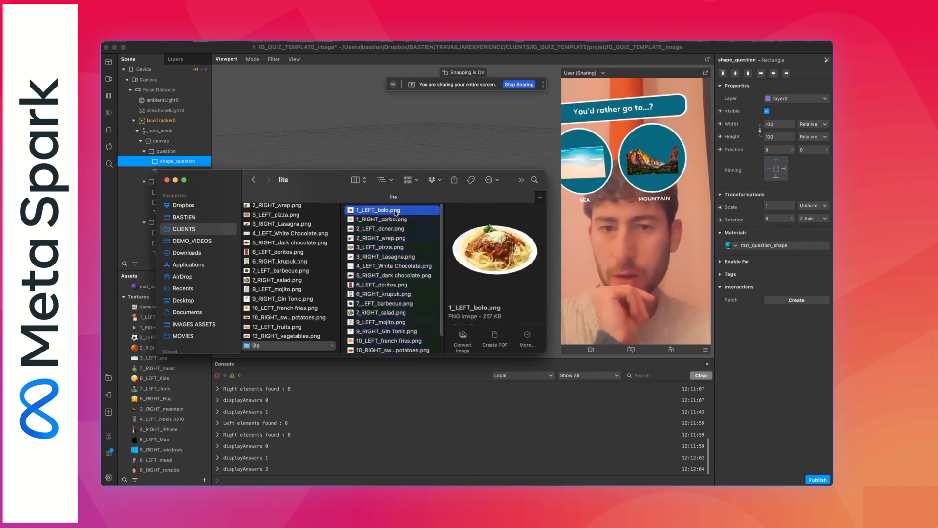
{"action": "key", "text": "Down"}
{"action": "key", "text": "Down"}
{"action": "key", "text": "Down"}
{"action": "key", "text": "Down"}
{"action": "key", "text": "Down"}
{"action": "key", "text": "Down"}
{"action": "key", "text": "Down"}
{"action": "key", "text": "space"}
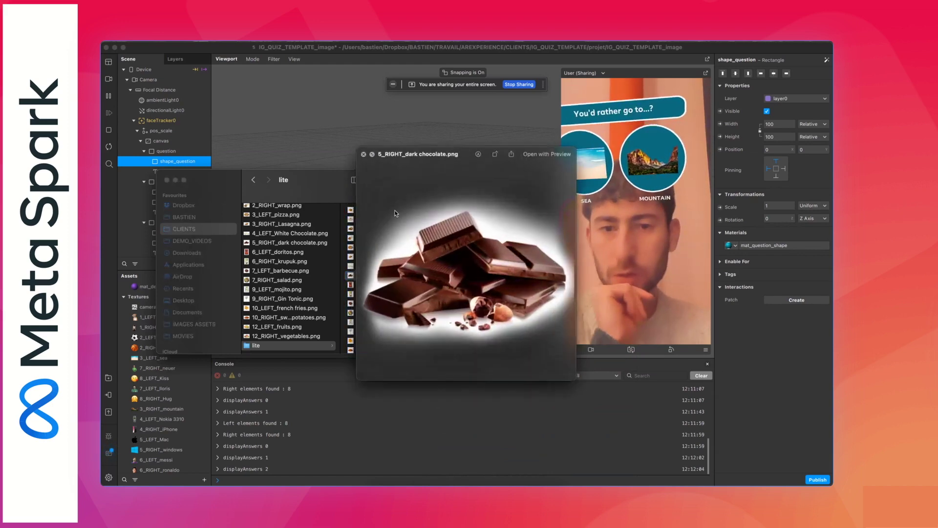
{"action": "key", "text": "Down"}
{"action": "key", "text": "Down"}
{"action": "key", "text": "Down"}
{"action": "key", "text": "Down"}
{"action": "key", "text": "Down"}
{"action": "key", "text": "Down"}
{"action": "key", "text": "Down"}
{"action": "key", "text": "Down"}
{"action": "key", "text": "Down"}
{"action": "key", "text": "Down"}
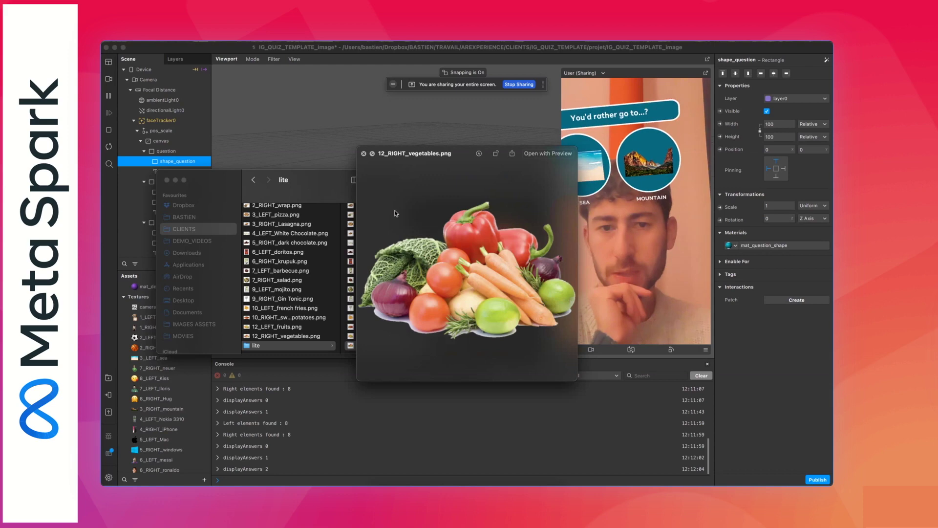
{"action": "key", "text": "Up"}
{"action": "key", "text": "Up"}
{"action": "key", "text": "Up"}
{"action": "key", "text": "Up"}
{"action": "key", "text": "Up"}
{"action": "key", "text": "Up"}
{"action": "key", "text": "Up"}
{"action": "key", "text": "Up"}
{"action": "key", "text": "Up"}
{"action": "key", "text": "Up"}
{"action": "key", "text": "Up"}
{"action": "key", "text": "Up"}
{"action": "key", "text": "Up"}
{"action": "key", "text": "Up"}
{"action": "key", "text": "Up"}
{"action": "key", "text": "Up"}
{"action": "key", "text": "Up"}
{"action": "key", "text": "space"}
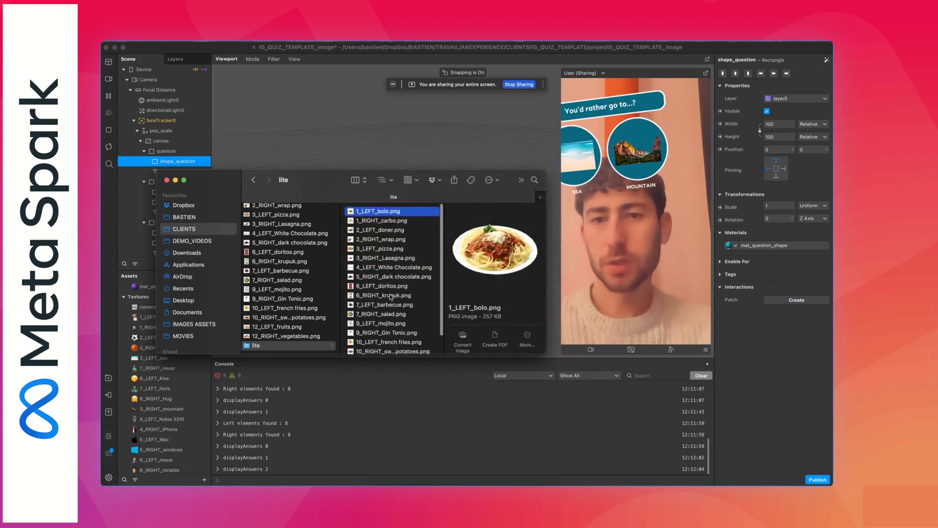
{"action": "scroll", "coordinate": [381, 318], "scroll_direction": "down", "scroll_amount": 2}
{"action": "left_click", "coordinate": [373, 346], "text": "shift"}
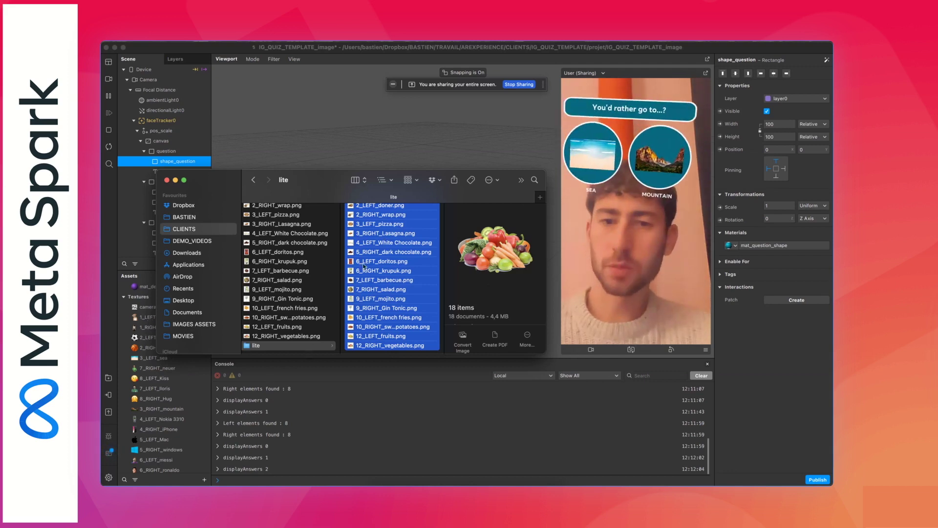
{"action": "left_click_drag", "start_coordinate": [379, 258], "coordinate": [153, 414]}
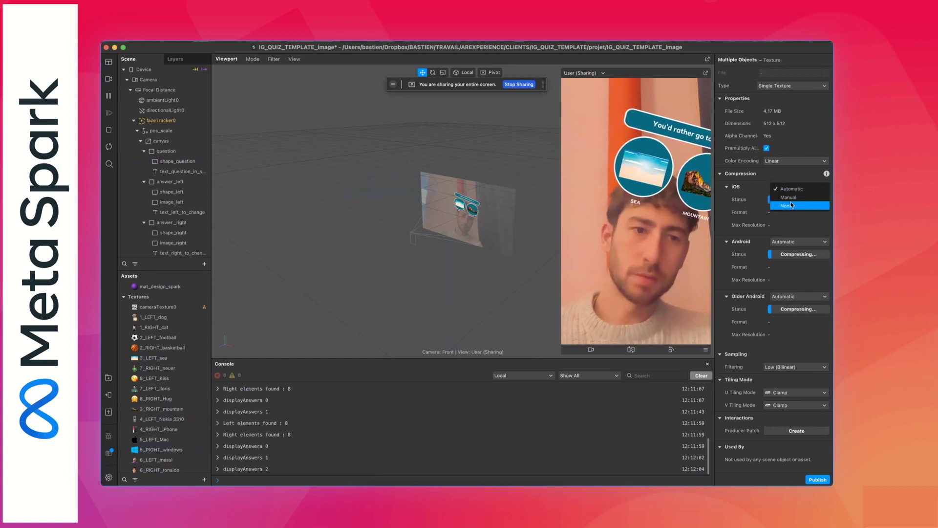
Set the imported food textures' iOS, Android and Older Android compression to Manual
{"action": "left_click", "coordinate": [788, 197]}
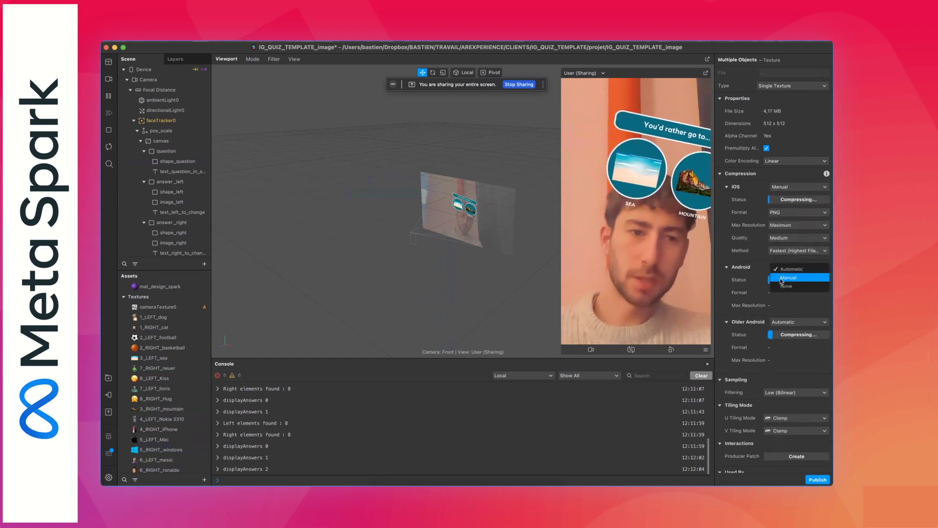
{"action": "left_click", "coordinate": [781, 278]}
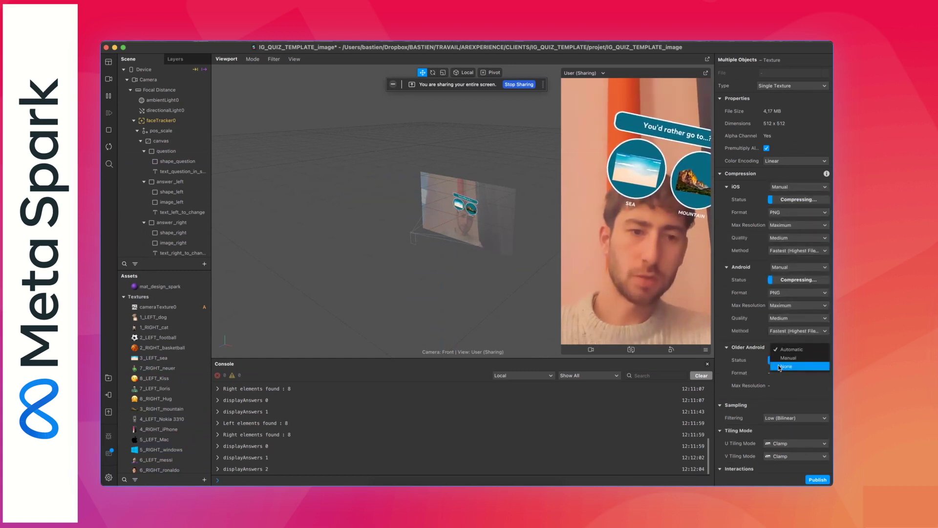
{"action": "left_click", "coordinate": [787, 366]}
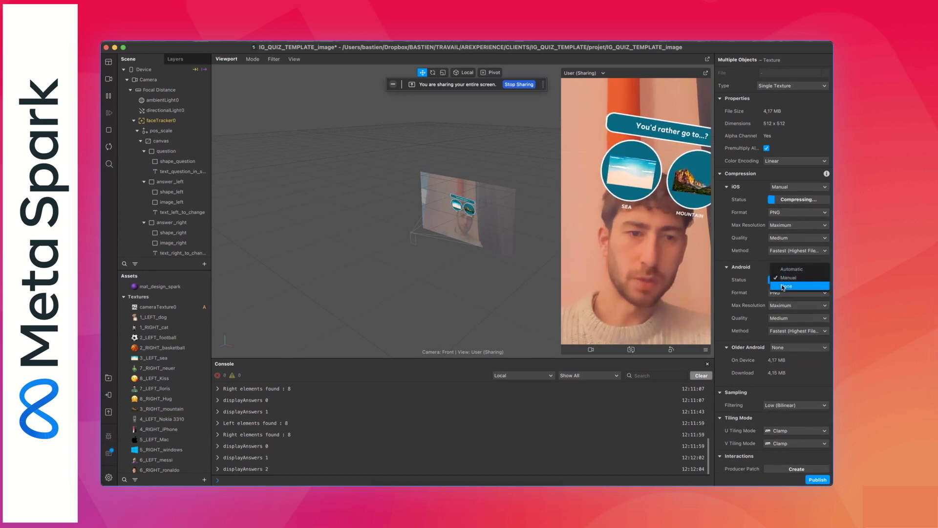
{"action": "left_click", "coordinate": [784, 286]}
{"action": "left_click", "coordinate": [787, 187]}
{"action": "left_click", "coordinate": [787, 196]}
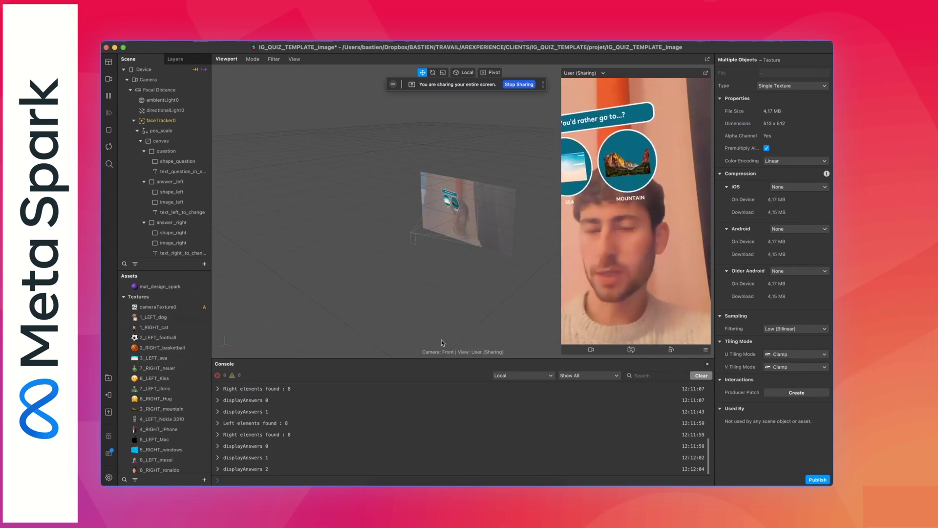
{"action": "left_click", "coordinate": [785, 188]}
{"action": "left_click", "coordinate": [785, 205]}
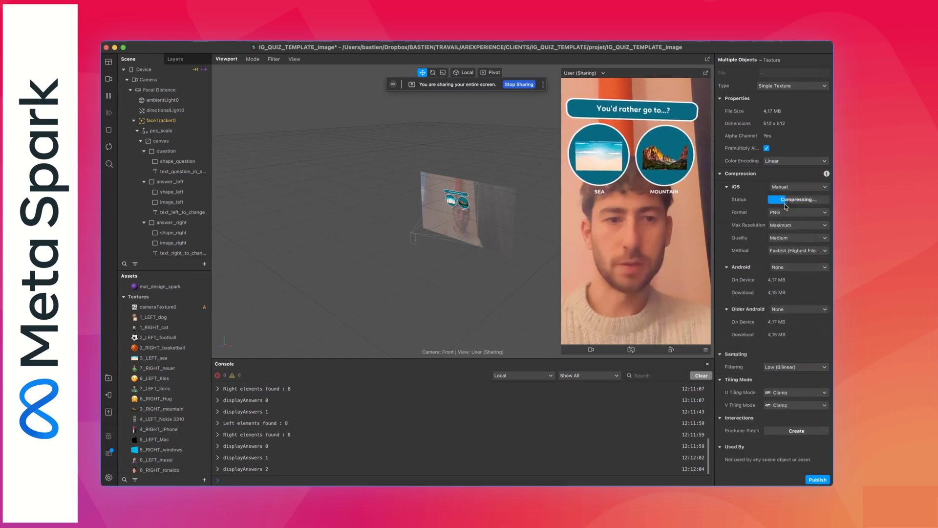
{"action": "left_click", "coordinate": [780, 277]}
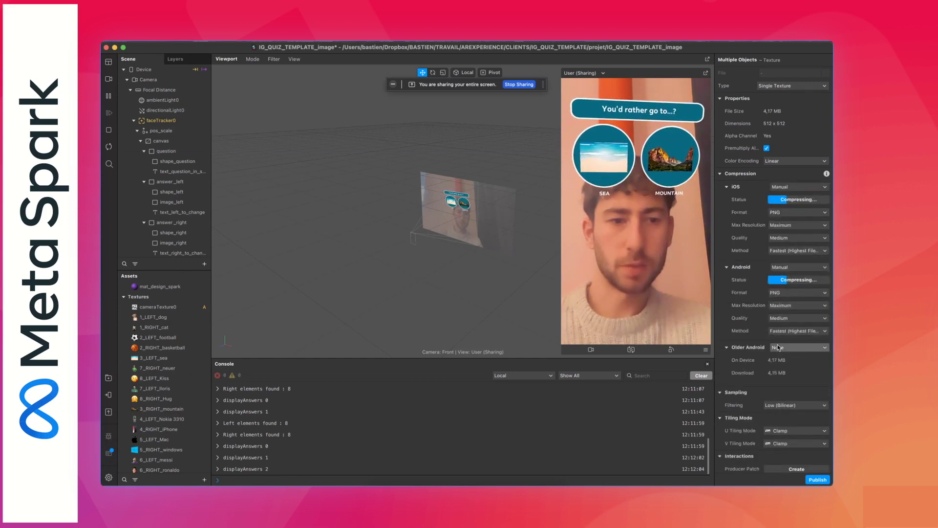
{"action": "left_click", "coordinate": [780, 358]}
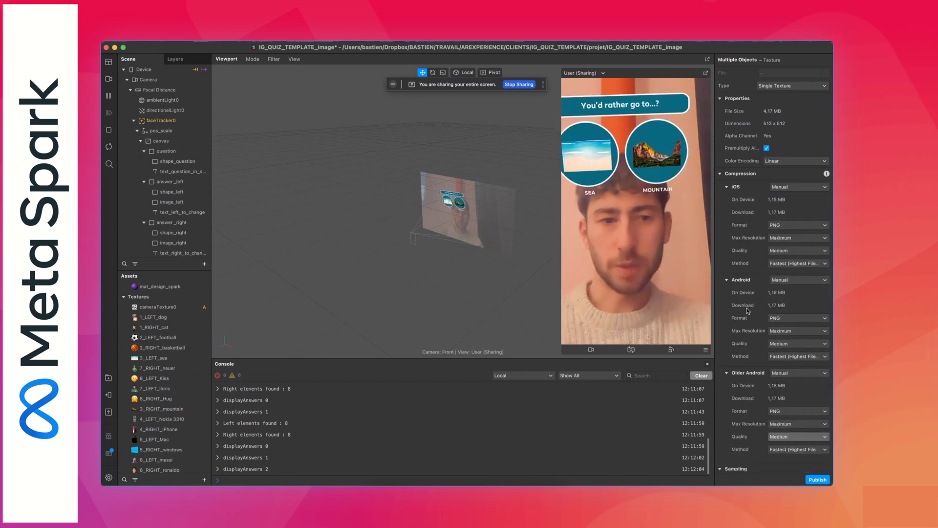
Select the old textures from 1_LEFT_dog through 6_RIGHT_ronaldo in the asset list
{"action": "scroll", "coordinate": [158, 336], "scroll_direction": "down", "scroll_amount": 3}
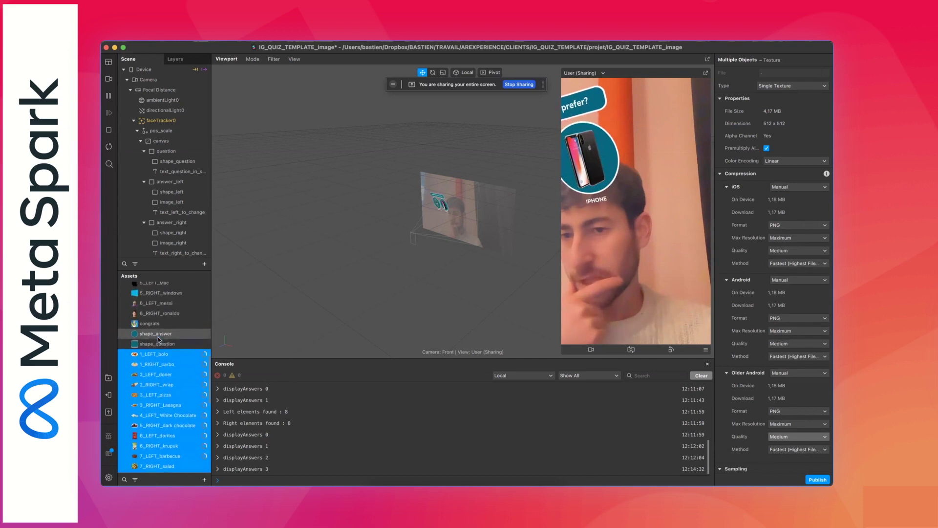
{"action": "scroll", "coordinate": [157, 339], "scroll_direction": "up", "scroll_amount": 3}
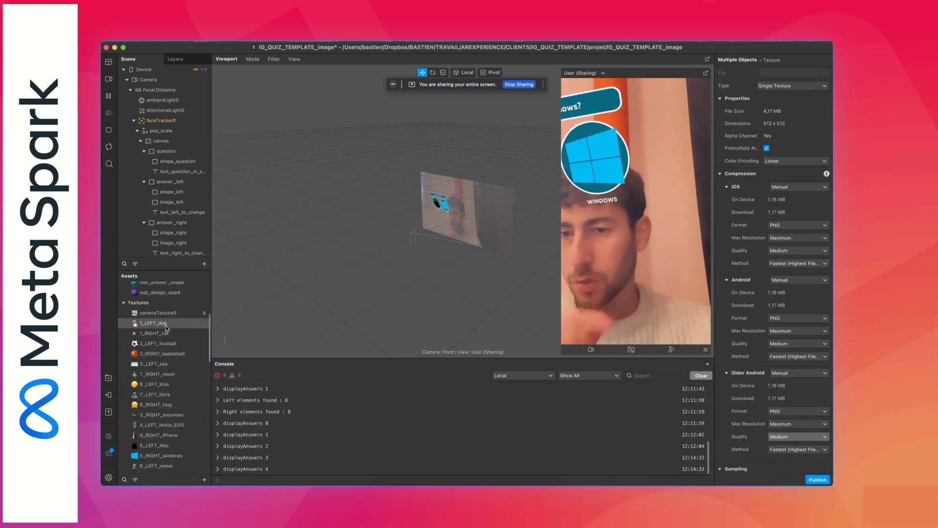
{"action": "left_click", "coordinate": [162, 325]}
{"action": "scroll", "coordinate": [170, 398], "scroll_direction": "down", "scroll_amount": 3}
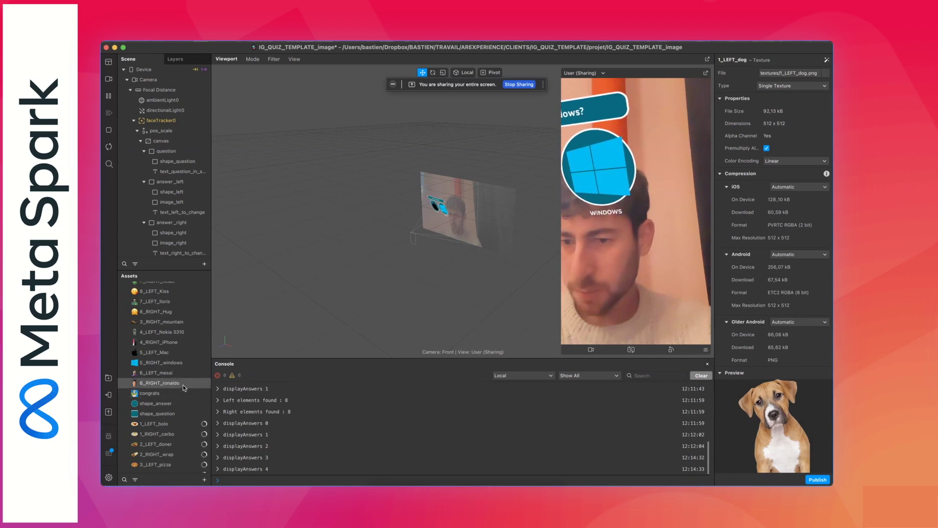
{"action": "left_click", "coordinate": [181, 383], "text": "shift"}
{"action": "scroll", "coordinate": [181, 383], "scroll_direction": "down", "scroll_amount": 1}
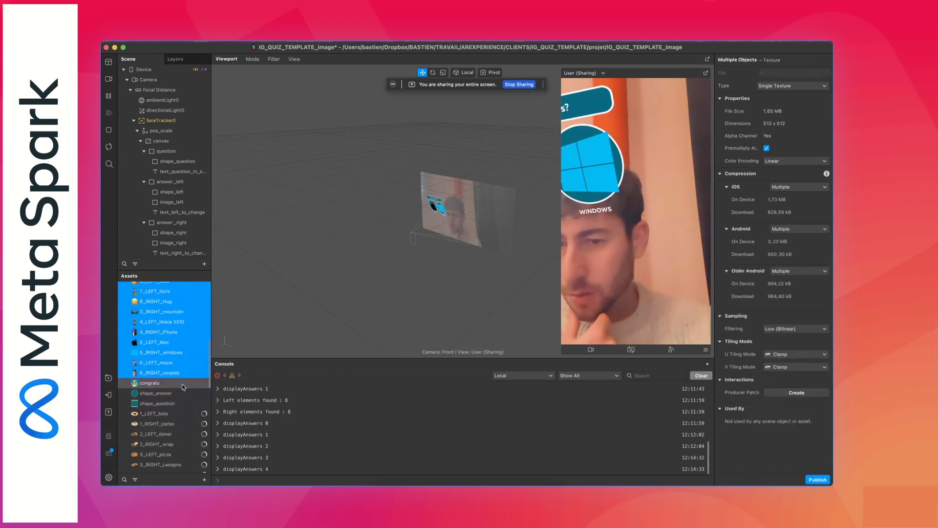
{"action": "right_click", "coordinate": [180, 378]}
{"action": "left_click", "coordinate": [169, 373]}
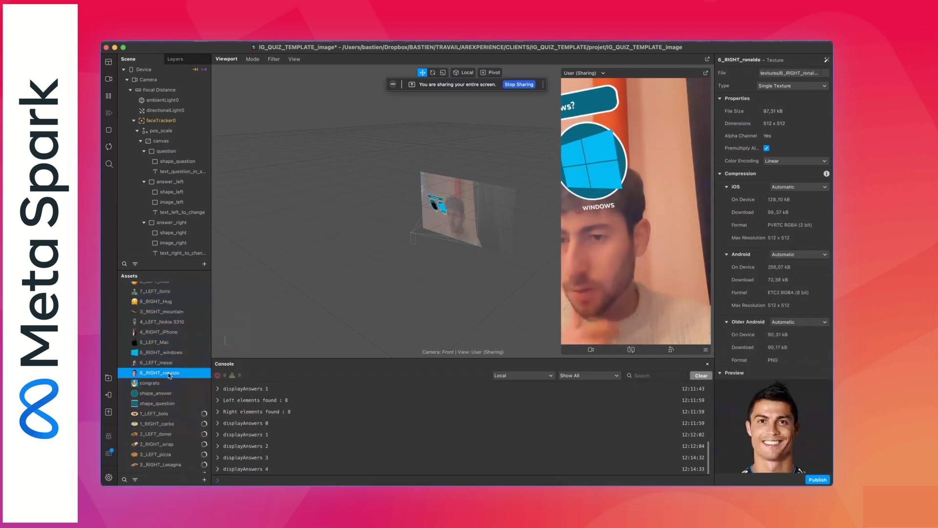
{"action": "scroll", "coordinate": [169, 374], "scroll_direction": "up", "scroll_amount": 2}
{"action": "scroll", "coordinate": [169, 374], "scroll_direction": "up", "scroll_amount": 2}
{"action": "left_click", "coordinate": [153, 315], "text": "shift"}
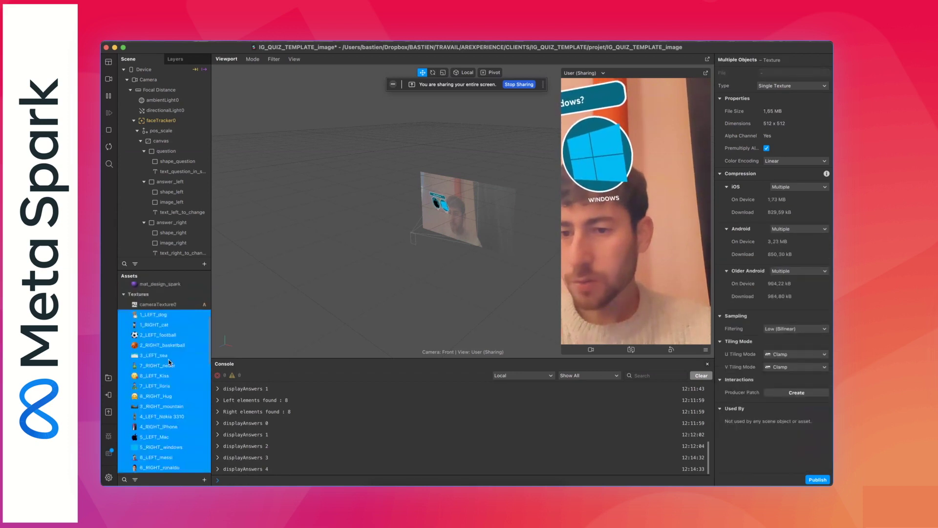
Delete the selected old textures, confirm, and restart the preview to show food answers like Carbo
{"action": "right_click", "coordinate": [170, 362]}
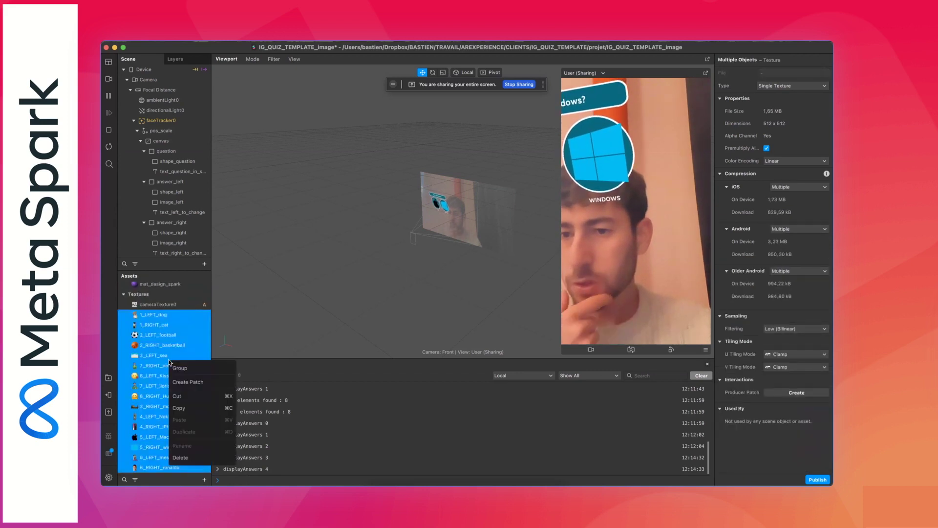
{"action": "left_click", "coordinate": [189, 456]}
{"action": "left_click", "coordinate": [534, 308]}
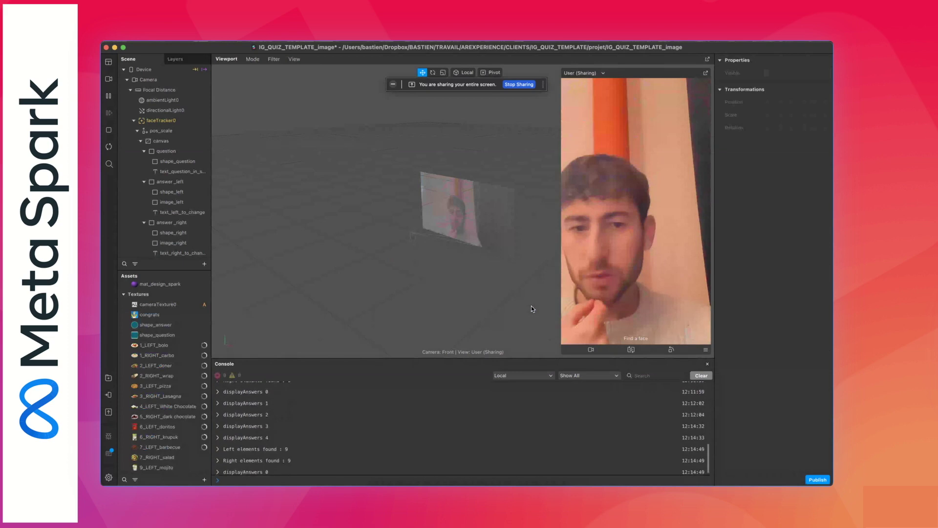
{"action": "left_click", "coordinate": [108, 148]}
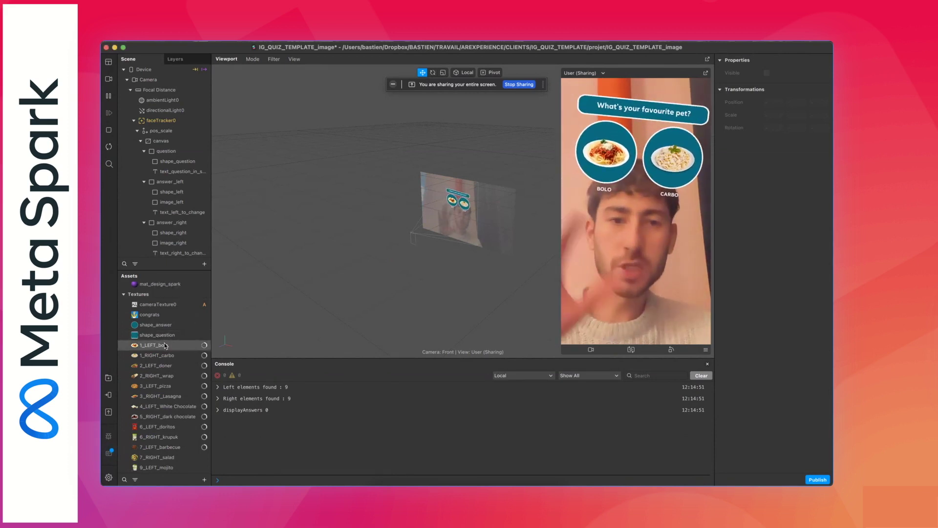
Back in Finder's lite folder, select 1_LEFT_bolo.png and start editing its name
{"action": "key", "text": "super+Tab"}
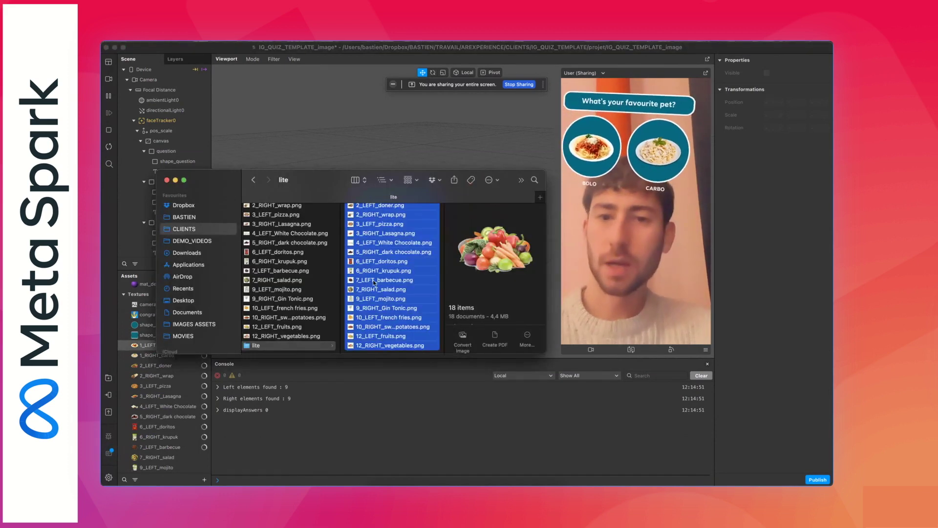
{"action": "key", "text": "Up"}
{"action": "scroll", "coordinate": [400, 254], "scroll_direction": "up", "scroll_amount": 3}
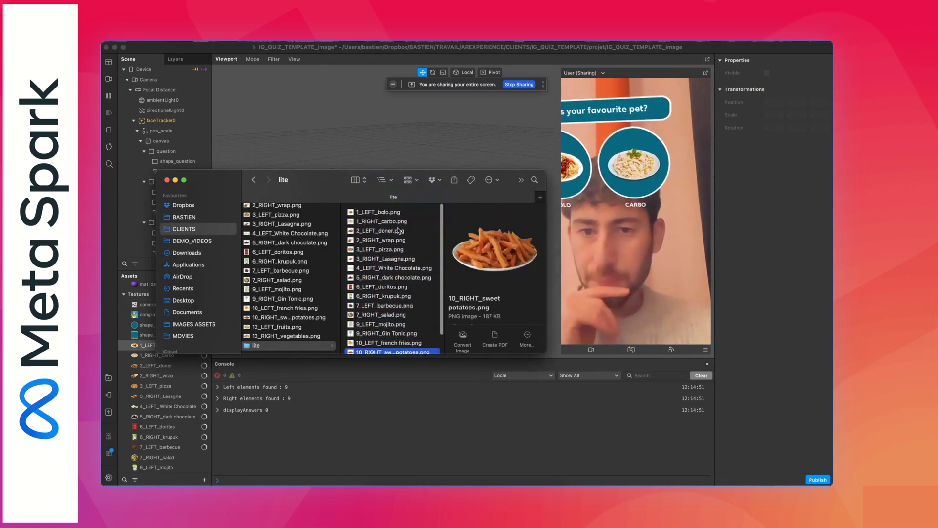
{"action": "left_click", "coordinate": [384, 211]}
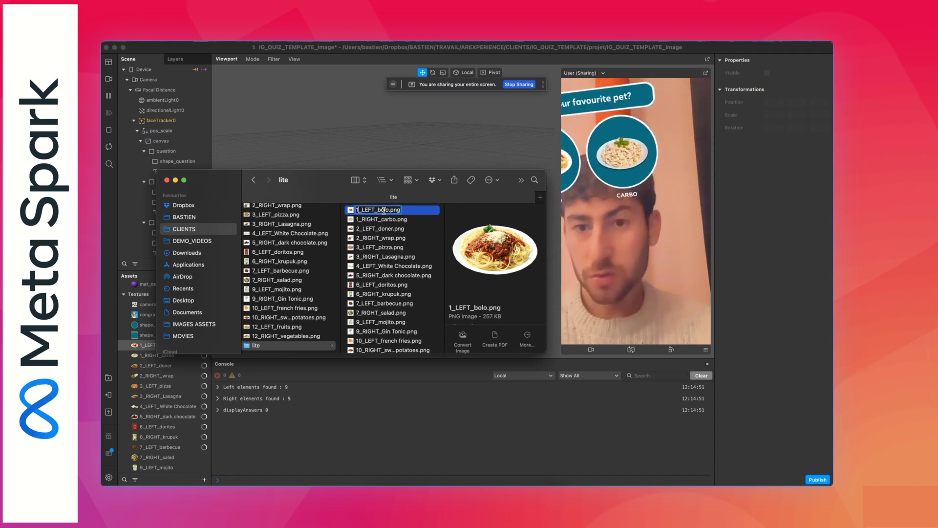
{"action": "key", "text": "Return"}
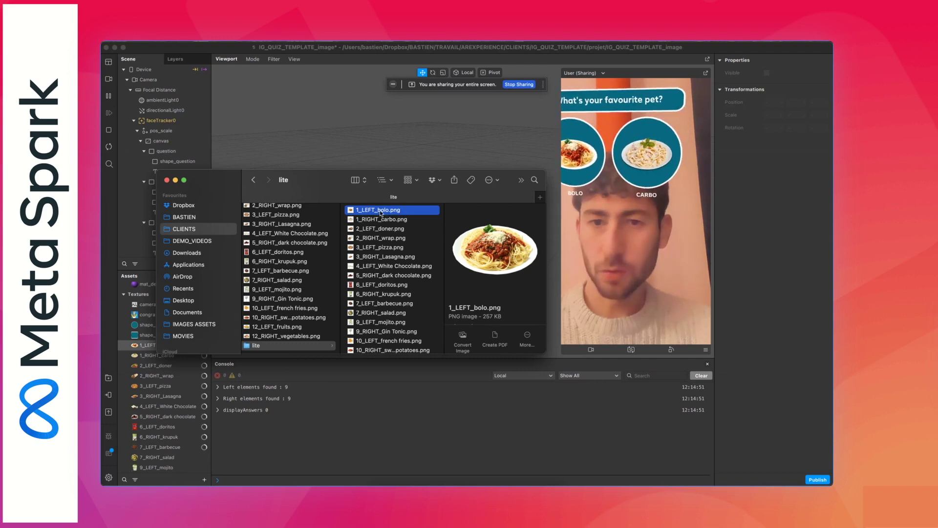
{"action": "left_click", "coordinate": [380, 211]}
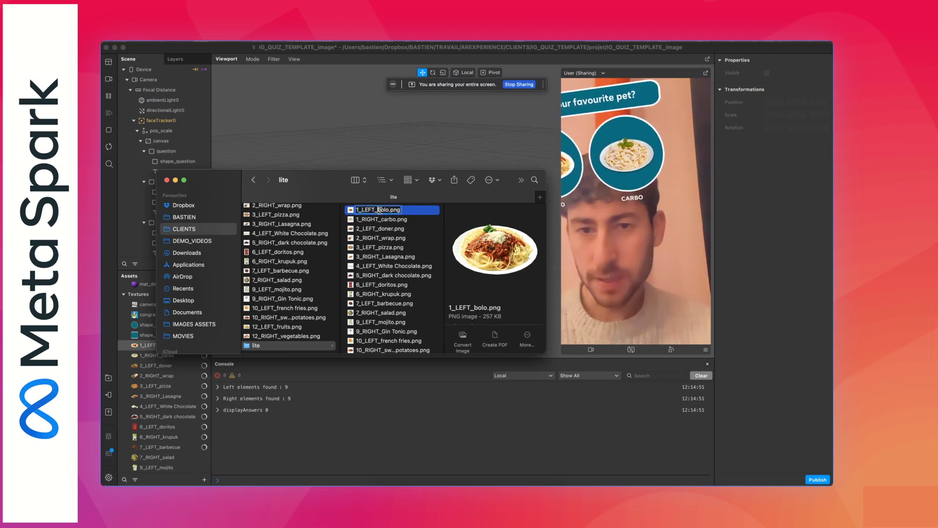